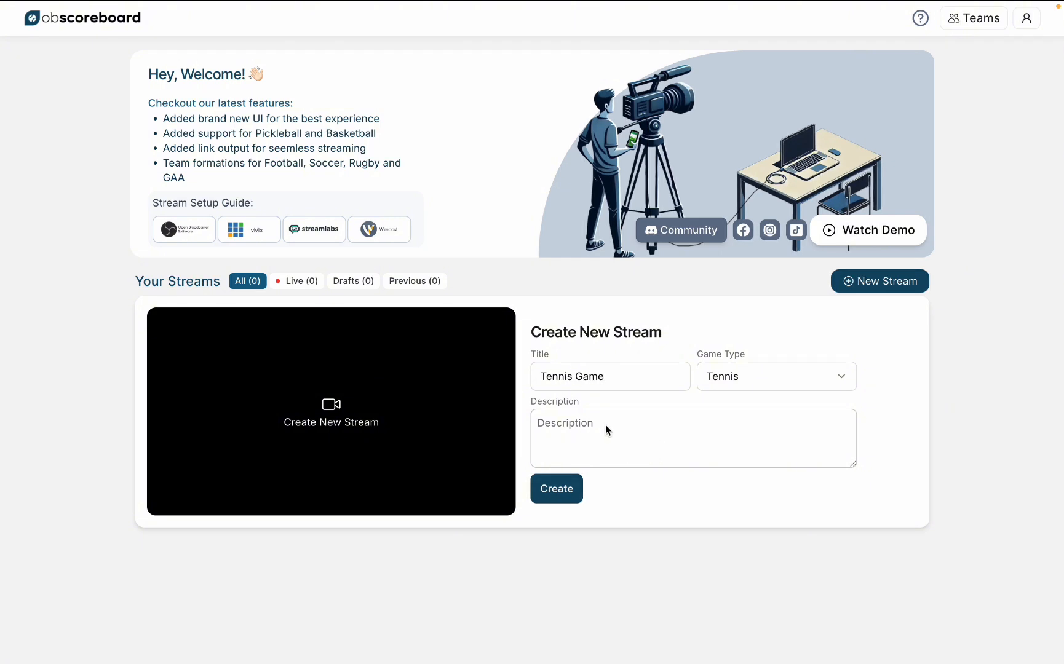
Step: Create the Tennis Game stream and add the Snow Blue Tier scoreboard overlay to it
click(565, 492)
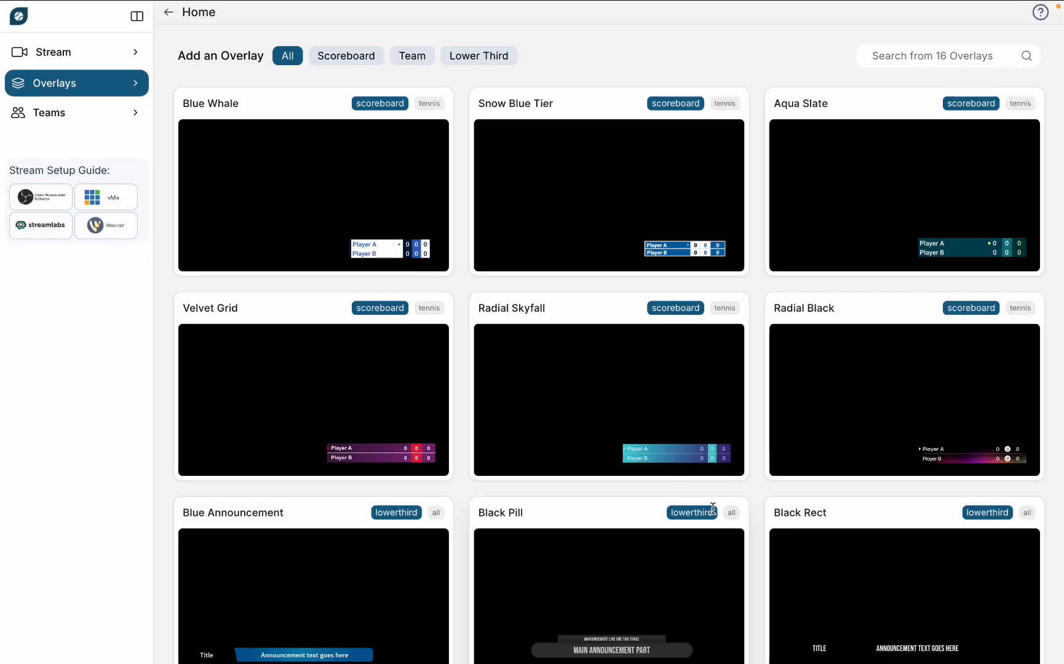
mouse_move(600, 414)
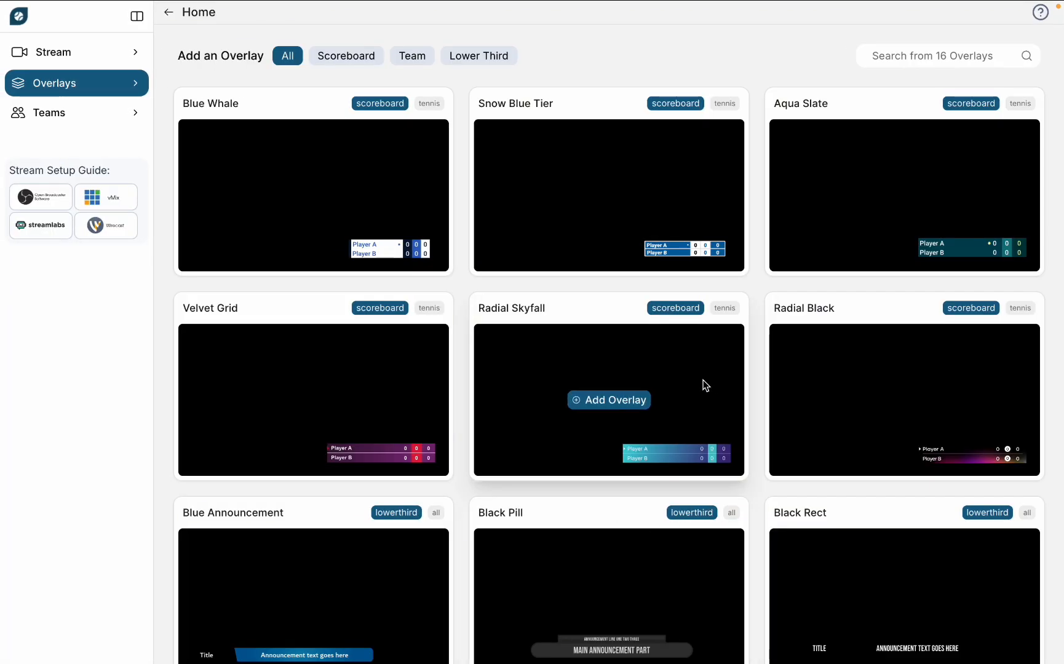
mouse_move(936, 255)
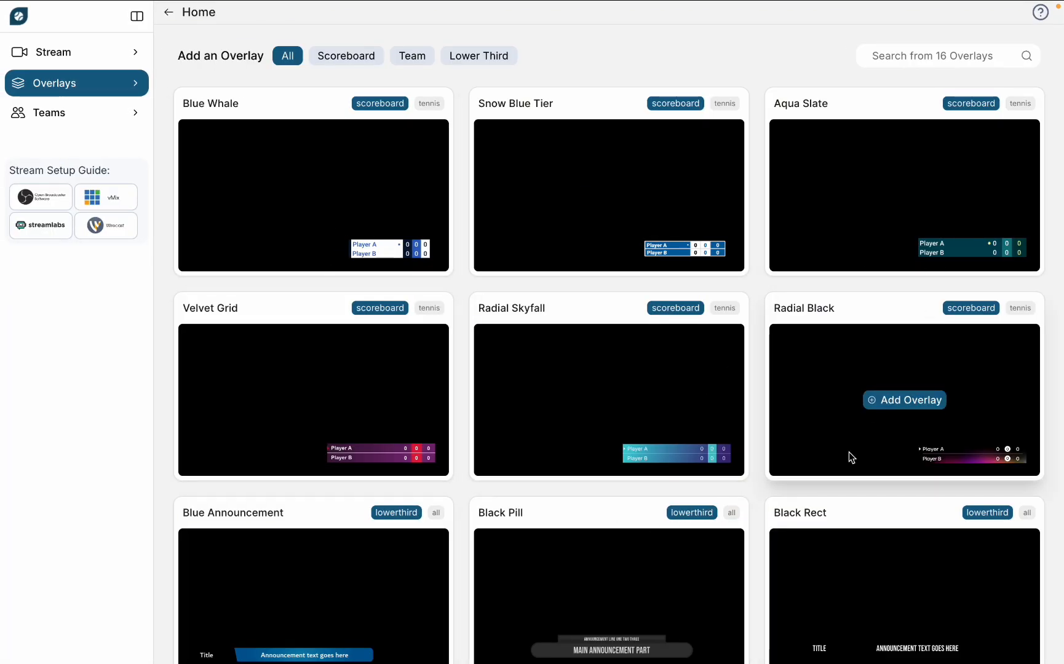
scroll(841, 462, down, 3)
scroll(718, 628, down, 3)
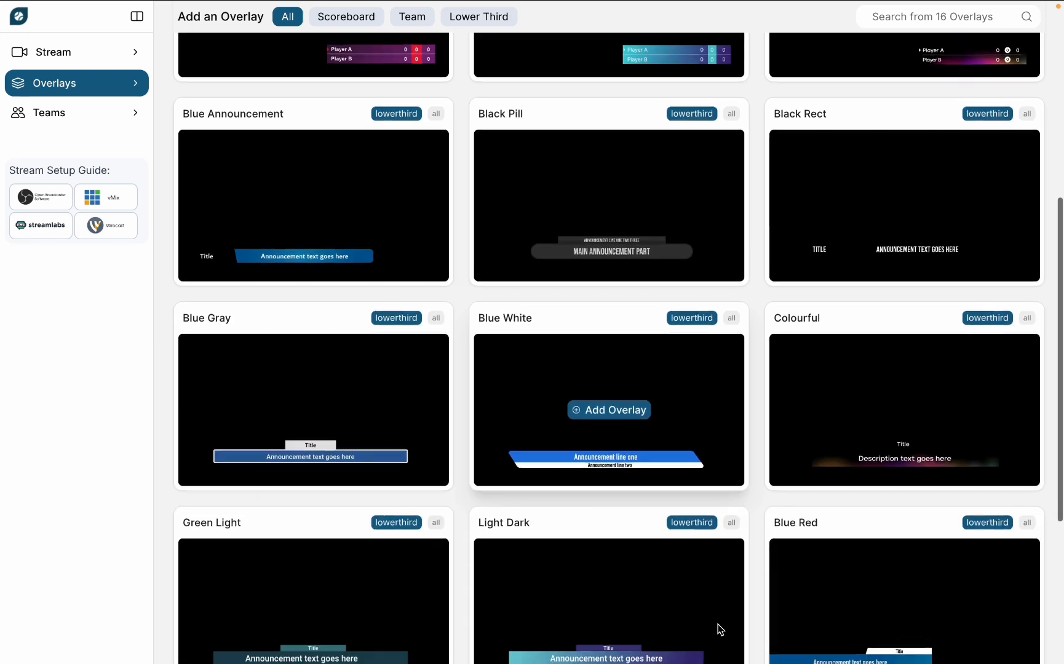
scroll(722, 534, down, 3)
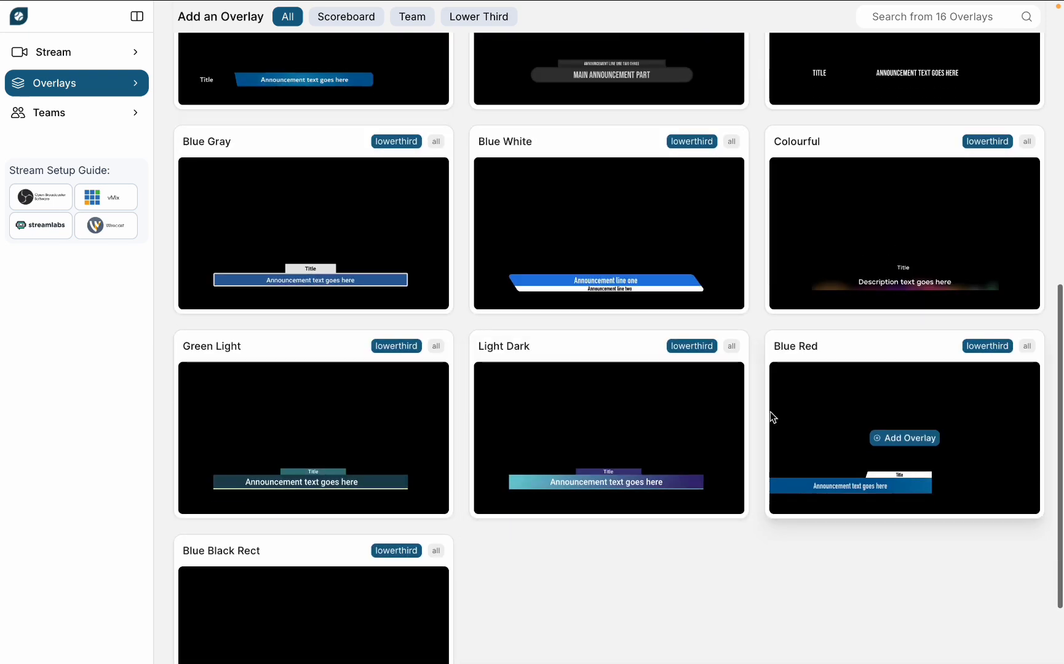
scroll(768, 416, up, 10)
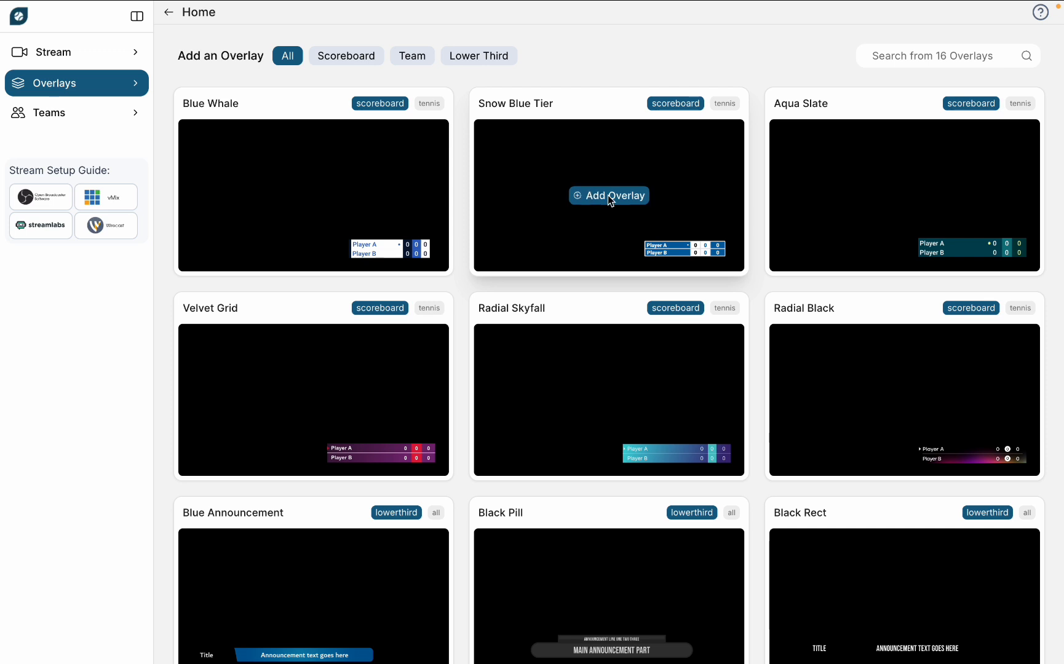
click(608, 196)
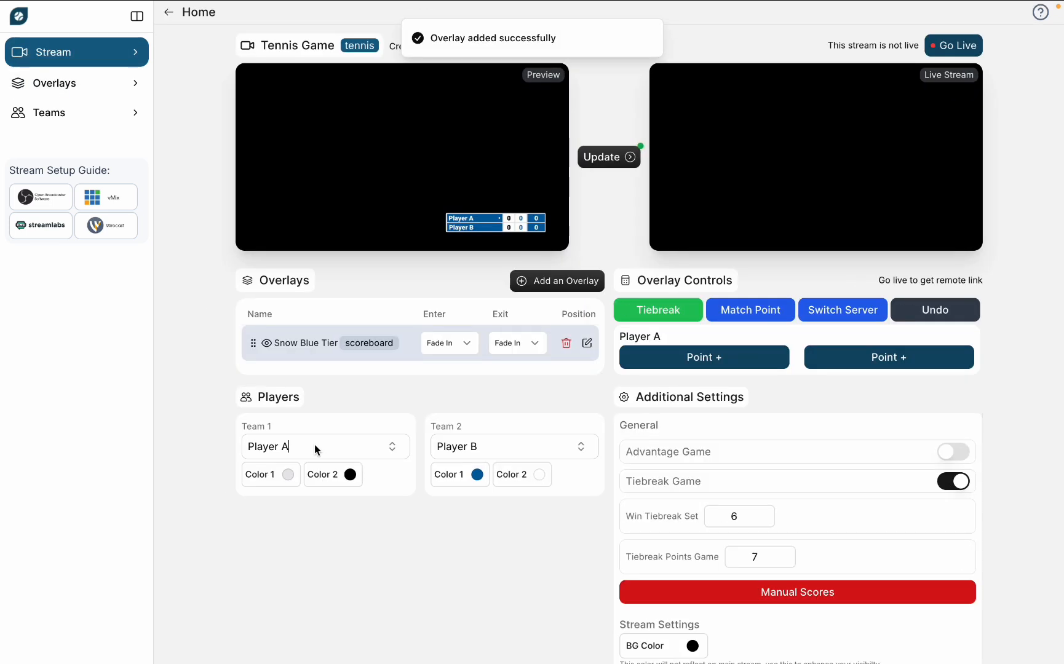
Step: Set the Team 1 player name to R. Federer
click(314, 447)
key(ctrl+a)
key(BackSpace)
text(R. )
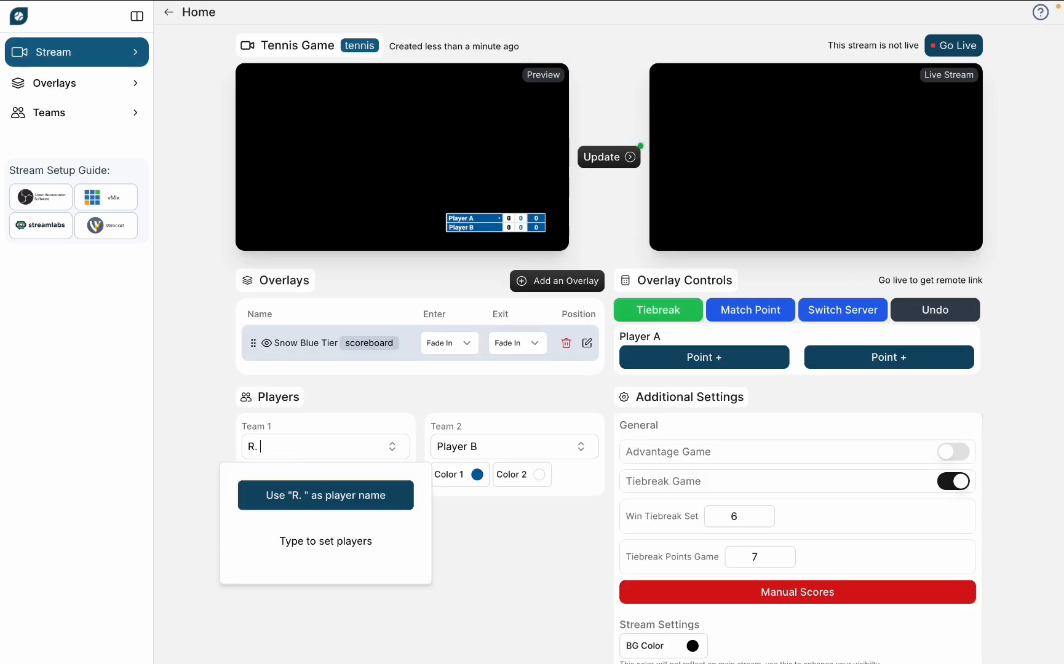
text(Federer)
key(Return)
Step: Set the Team 2 player name to R. Nadal
click(487, 447)
key(ctrl+a)
text(R)
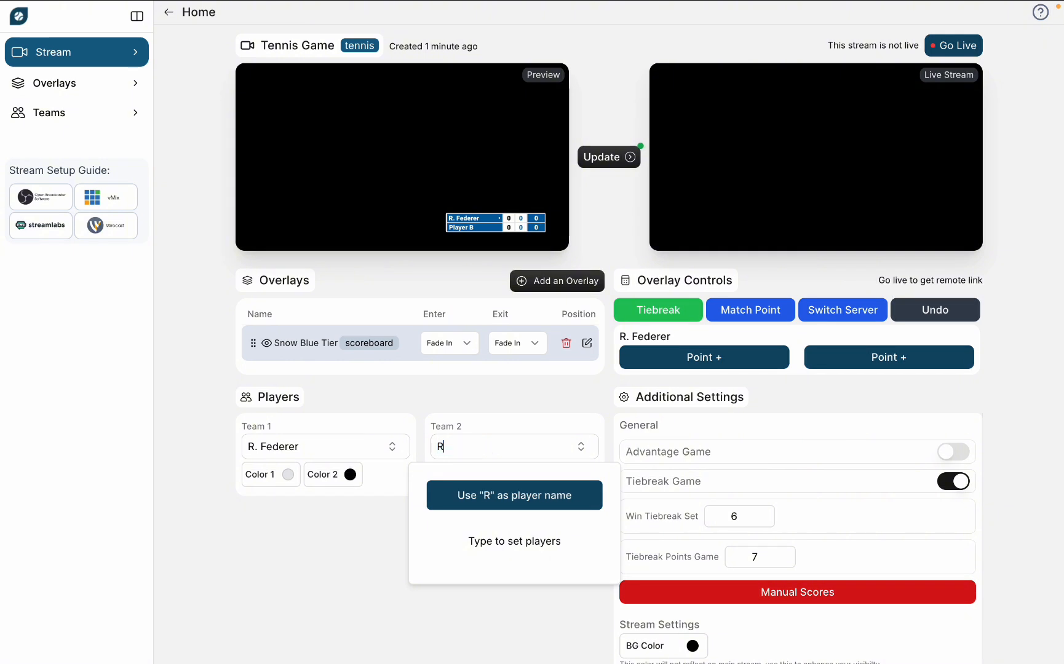
text(. Nadal)
key(Return)
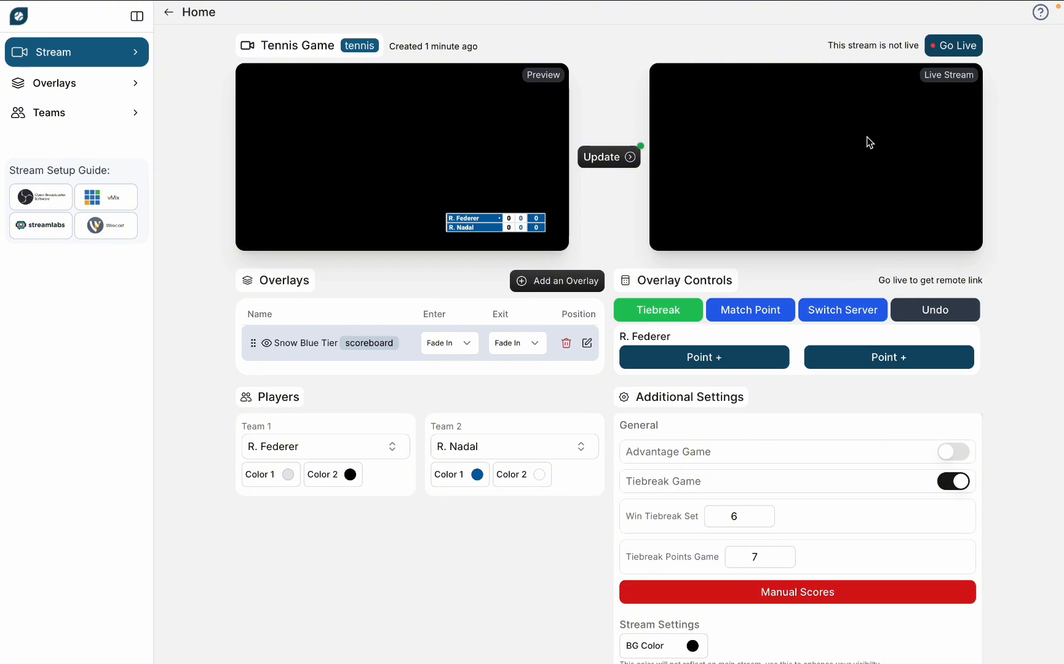
Step: Set the Snow Blue Tier overlay's enter animation to Slide Left and its exit animation to Slide Right
click(449, 343)
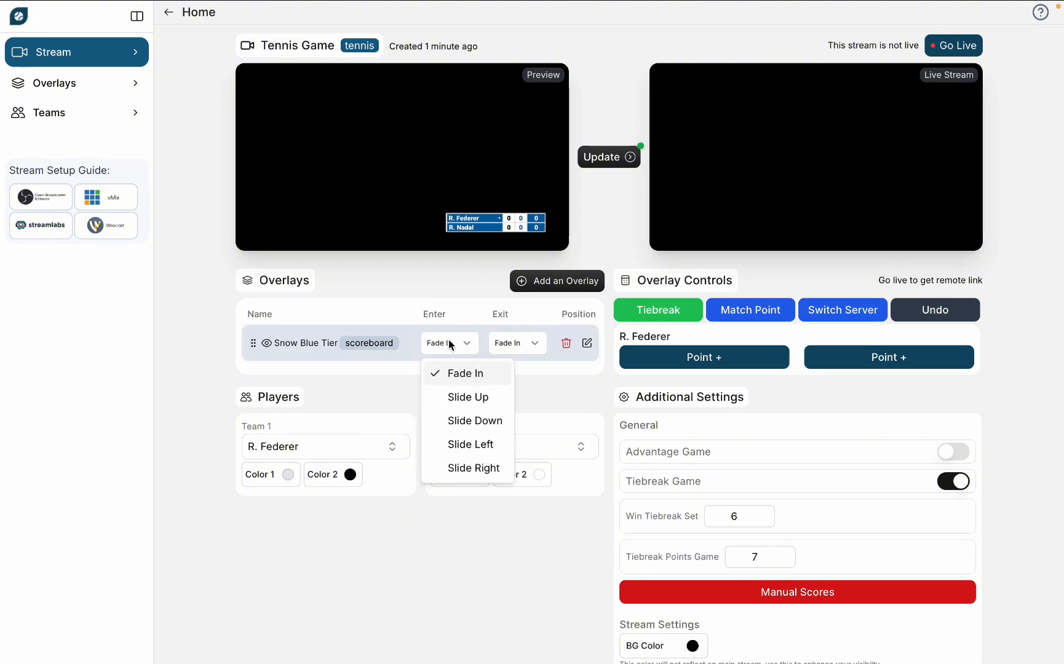
click(484, 447)
click(518, 346)
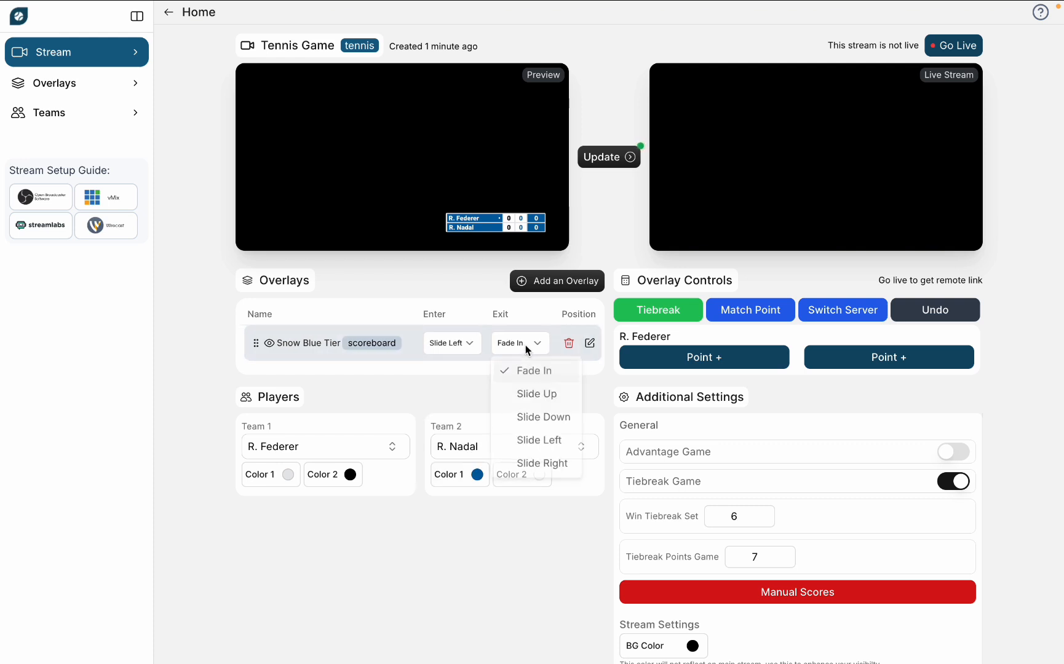
click(532, 469)
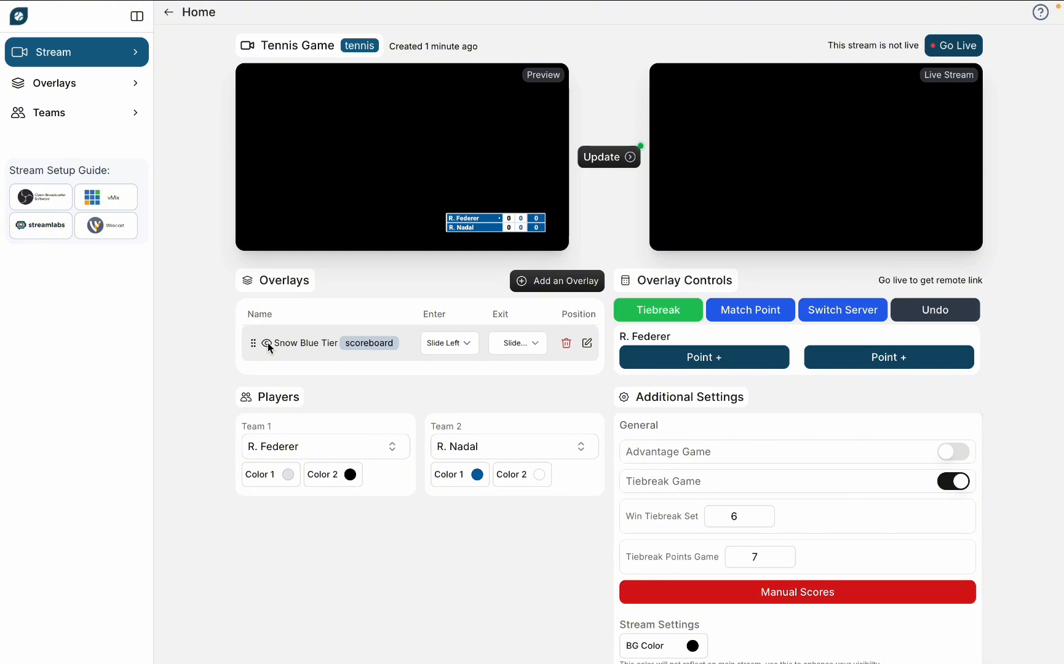
Step: Toggle the Snow Blue Tier overlay's visibility to preview its enter and exit animations, leaving it shown
click(268, 343)
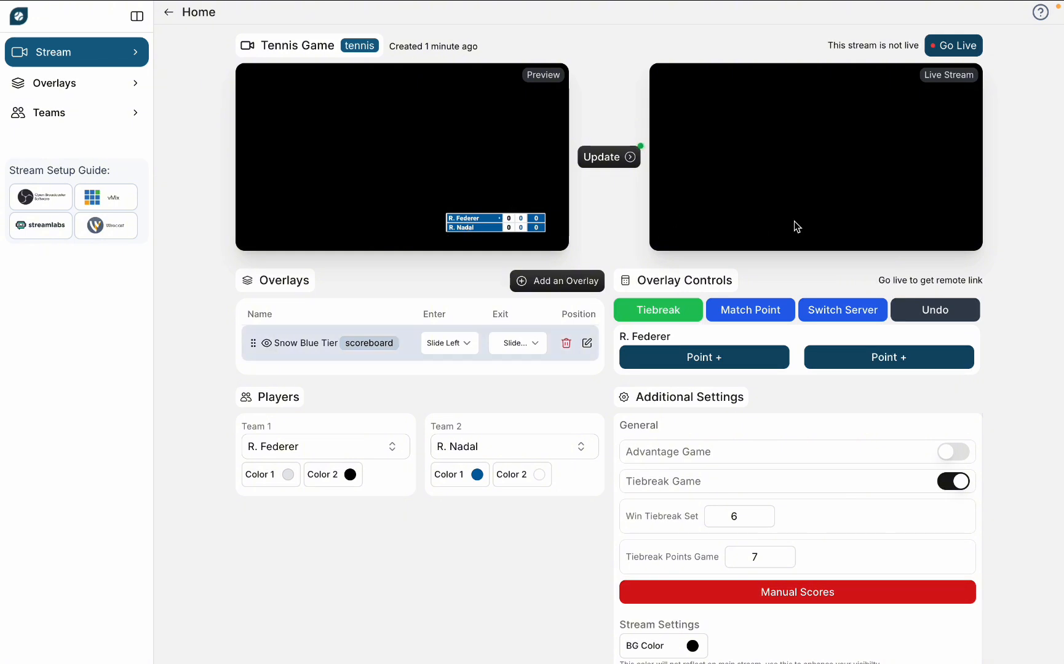
click(267, 344)
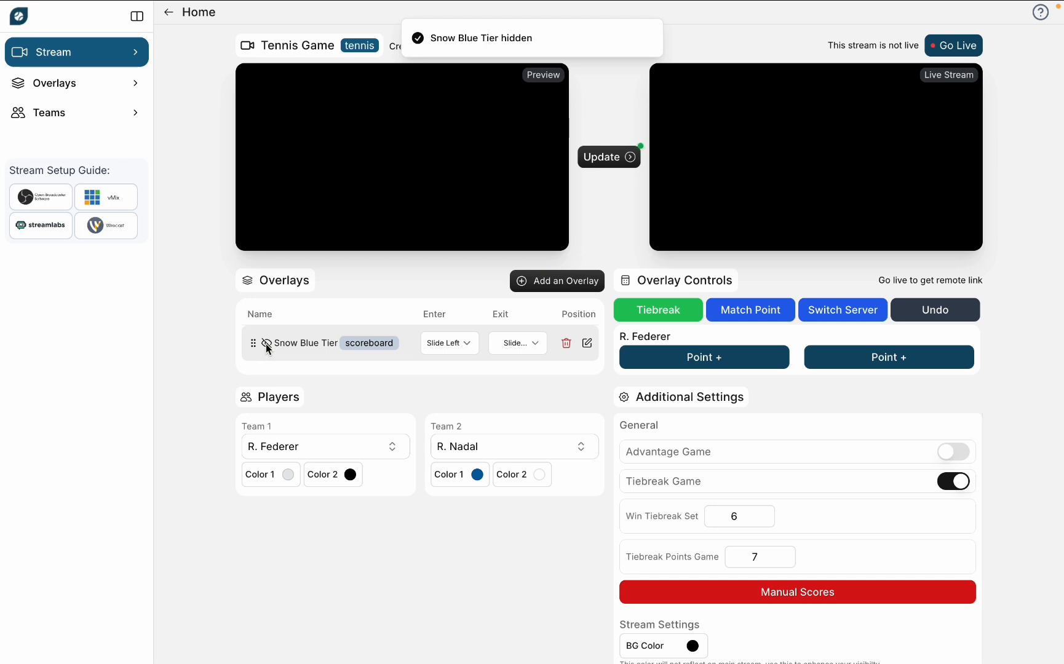
click(267, 345)
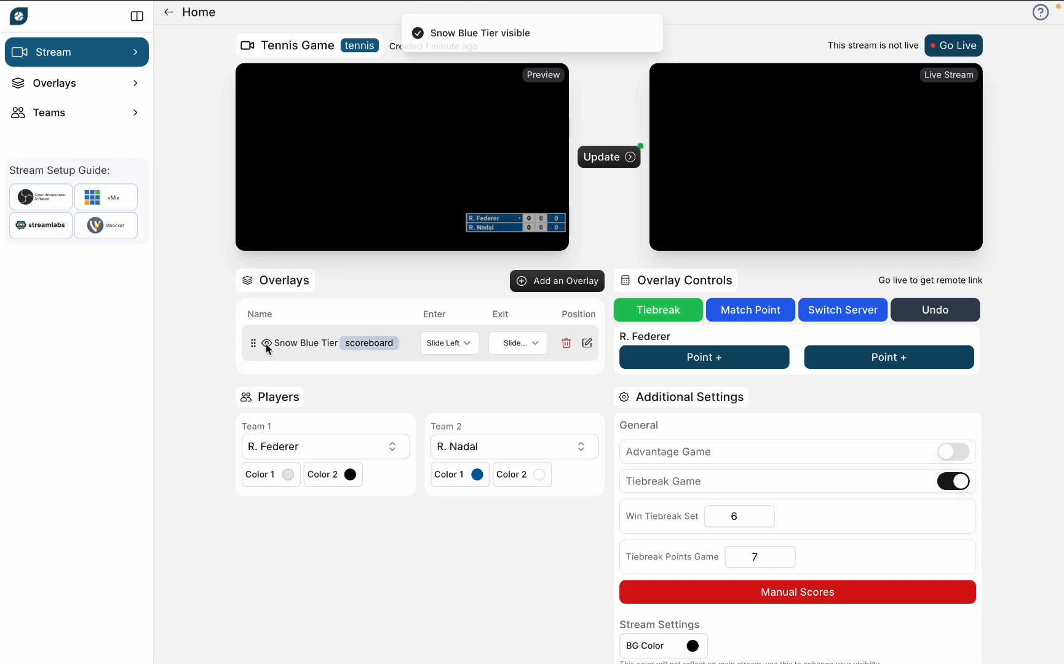
Step: Update the live output with the previewed scoreboard and take the Tennis Game stream live
click(616, 156)
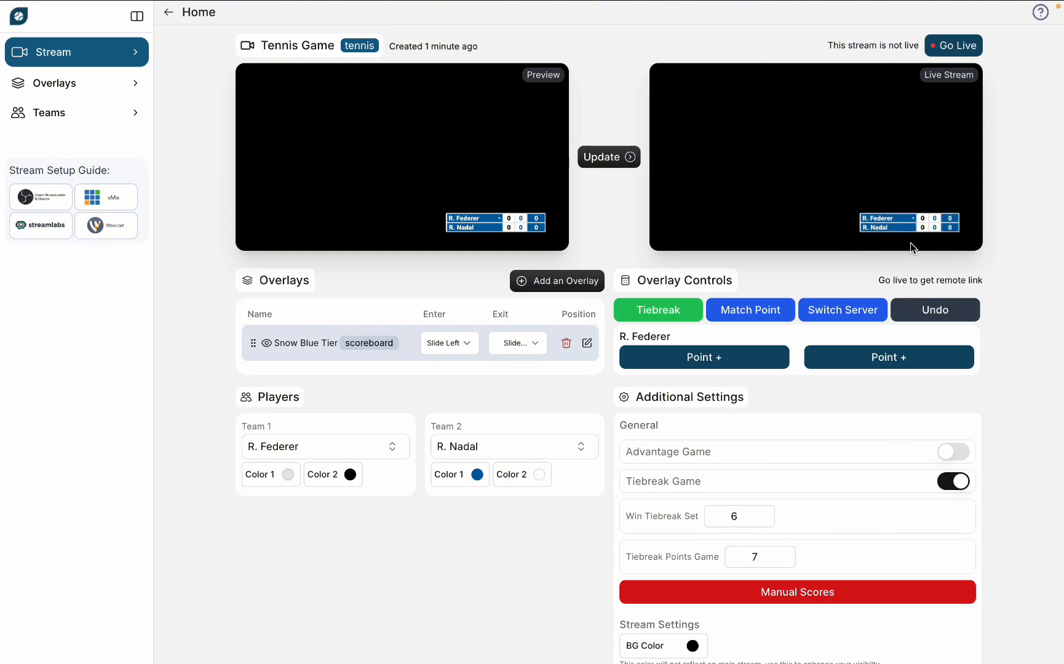
click(961, 46)
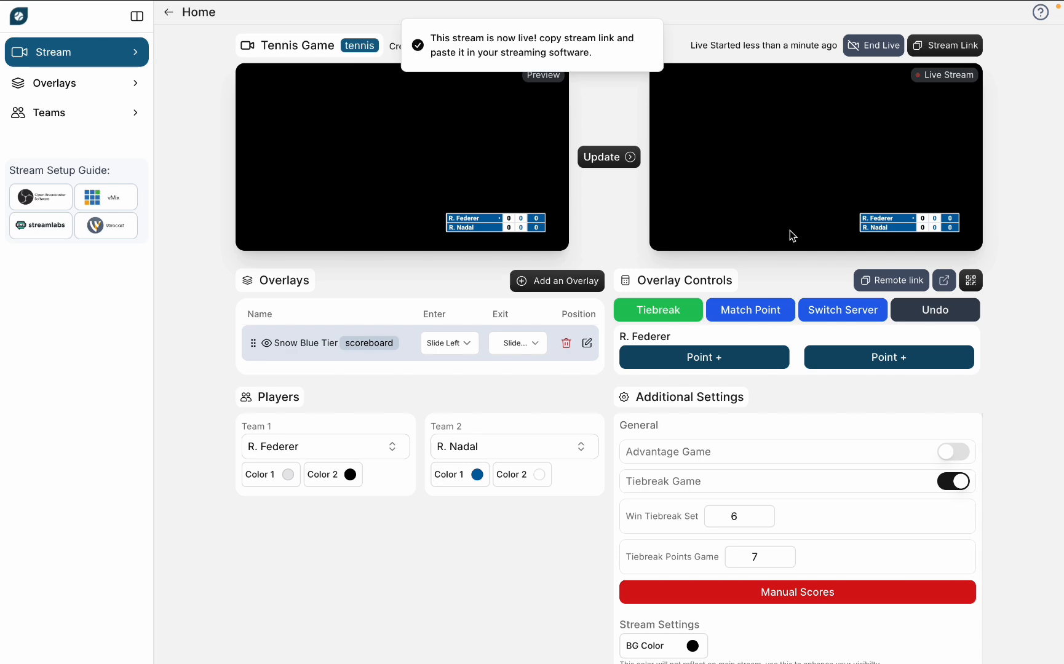
Step: Copy the stream link, switch to PRISM Live Studio, and create a new visible Browser source in Scene 2
click(943, 45)
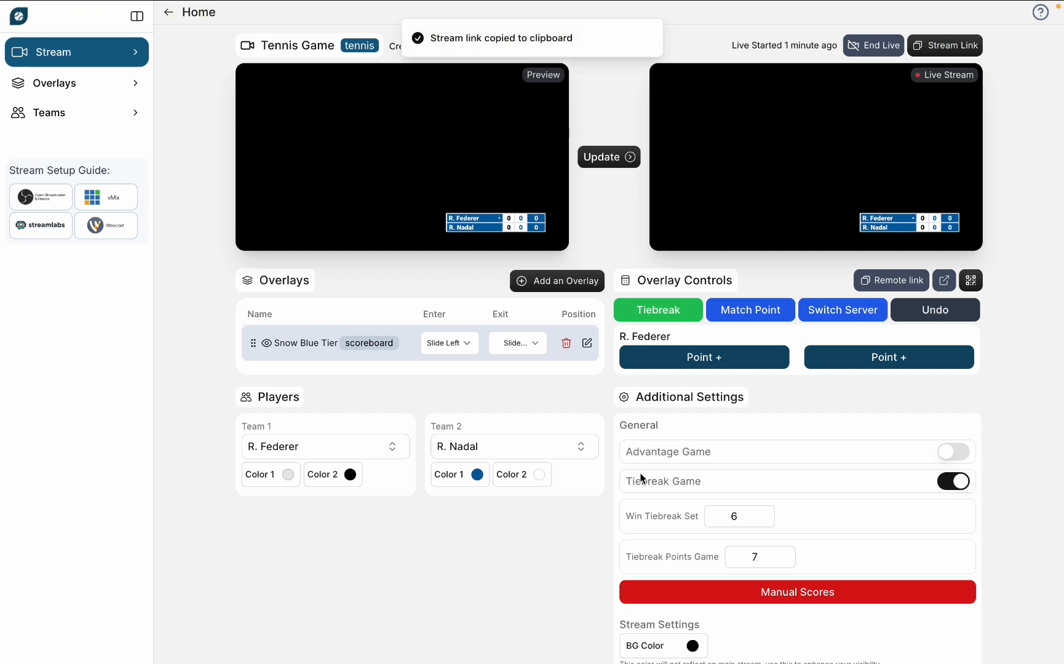
key(ctrl+Right)
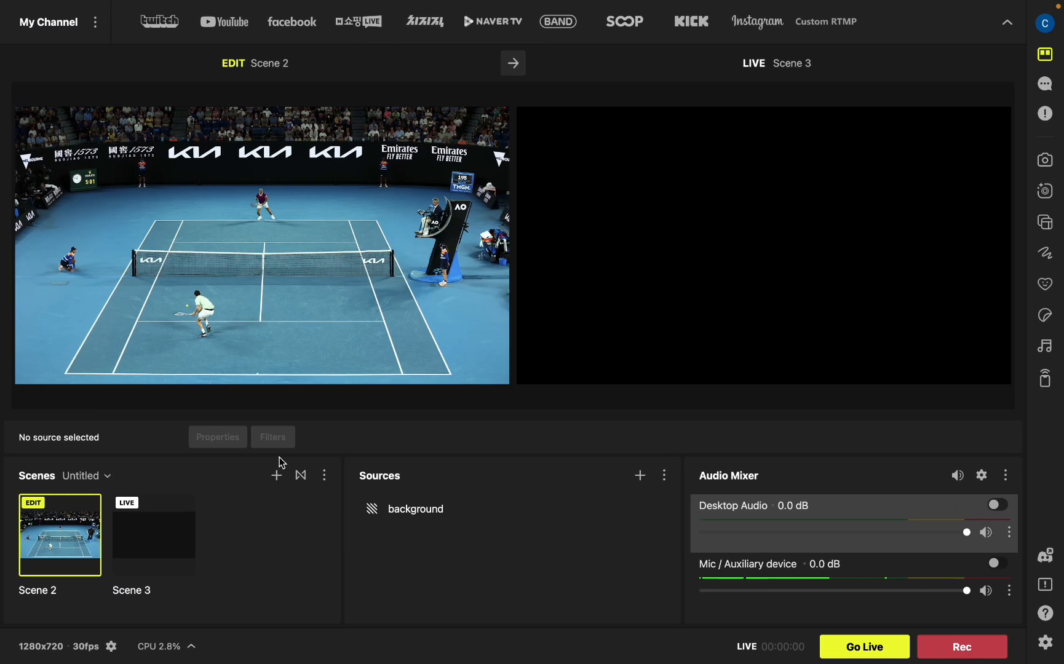
click(639, 475)
click(238, 289)
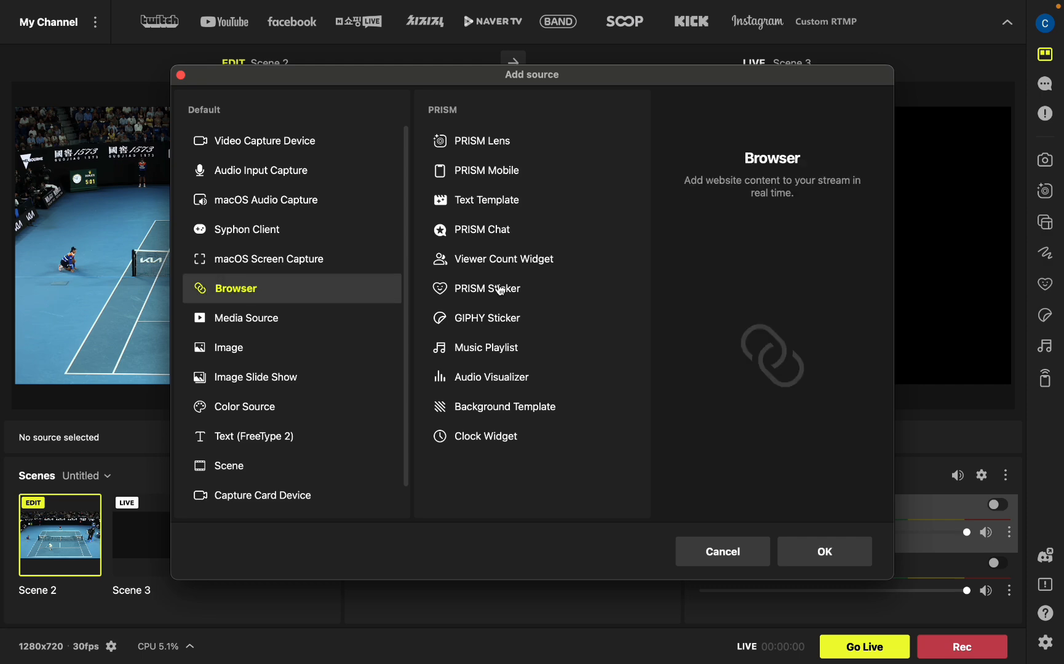
click(824, 551)
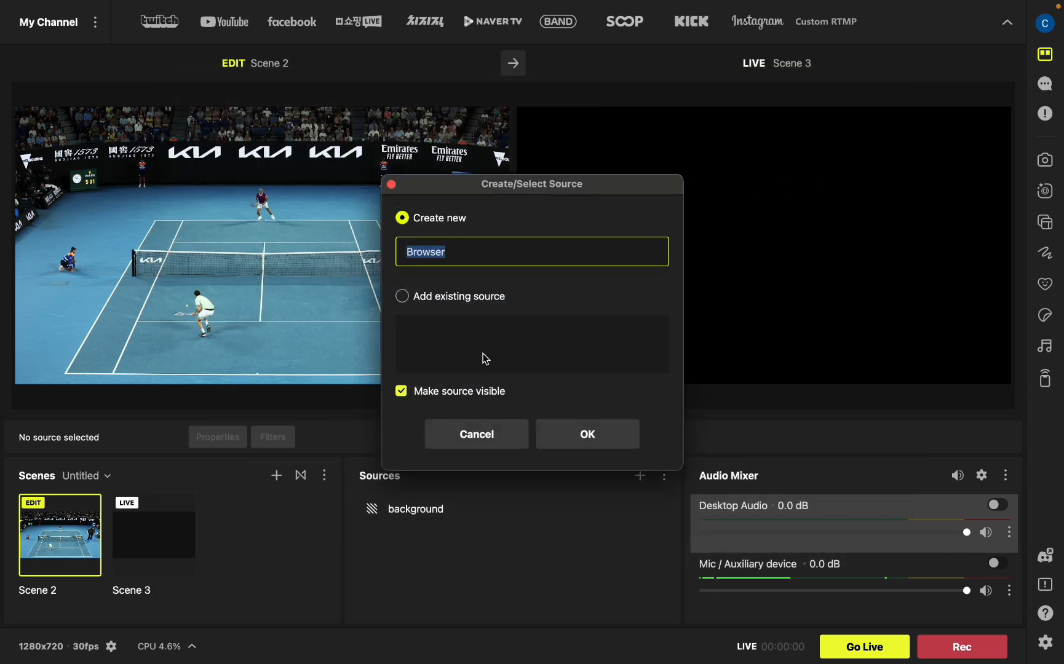
click(576, 438)
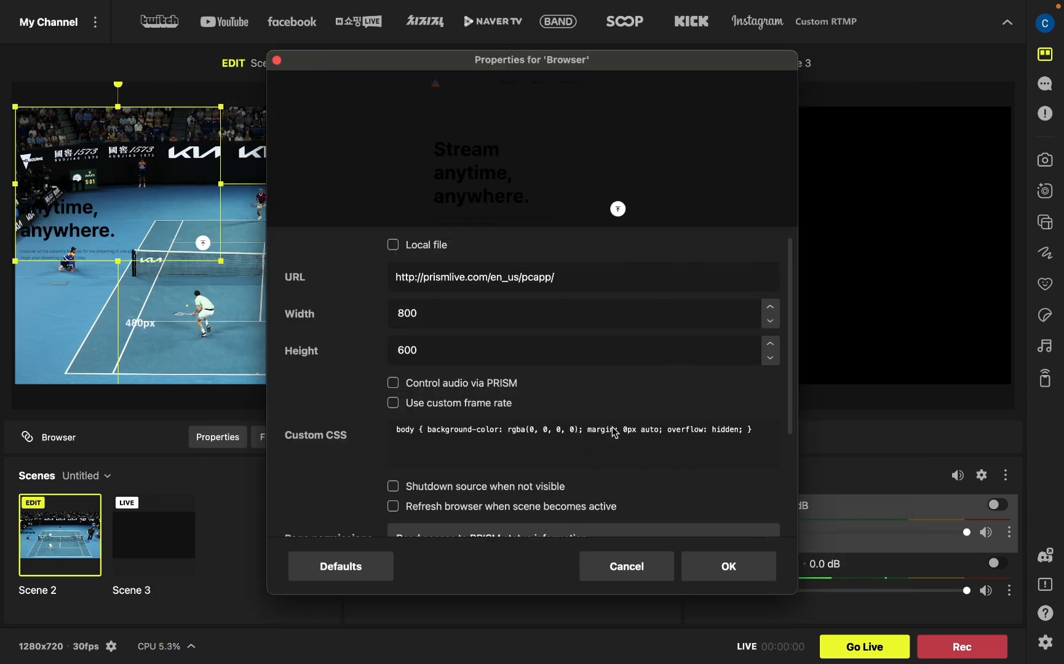
Step: Set the Browser source's URL to the copied stream link and its size to 1920 by 1080
key(super+a)
key(super+v)
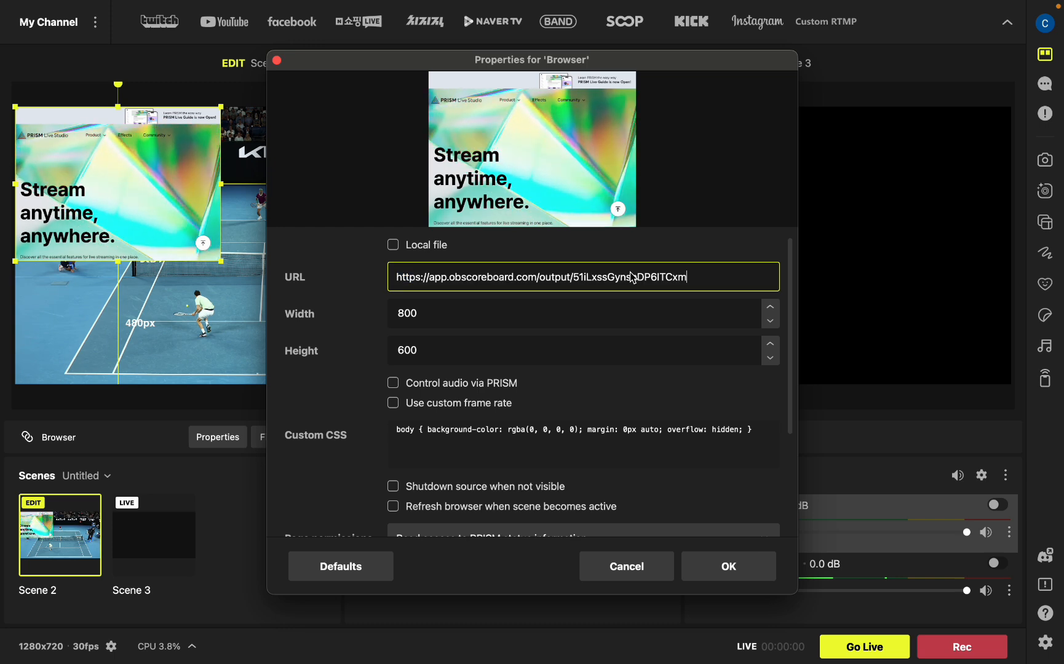
double_click(507, 315)
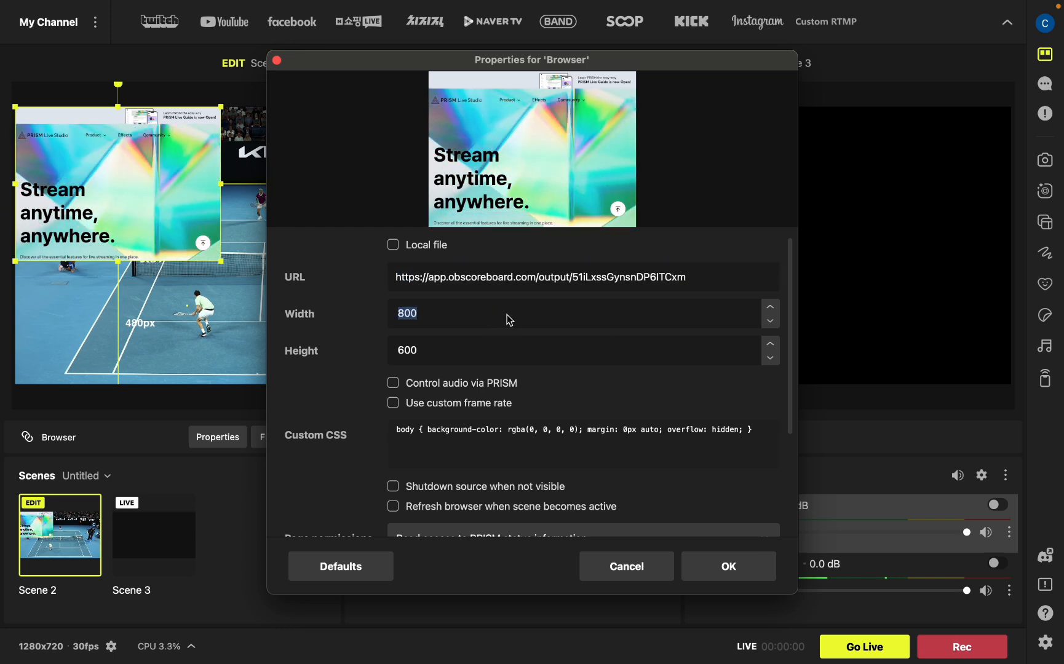
text(1920)
key(Tab)
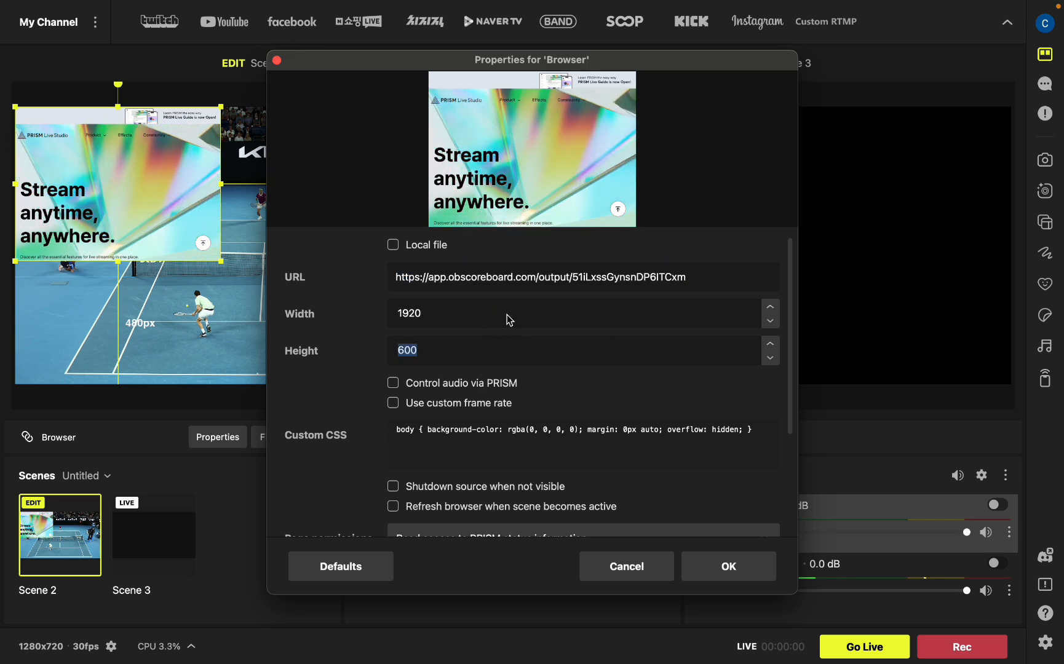
text(1080)
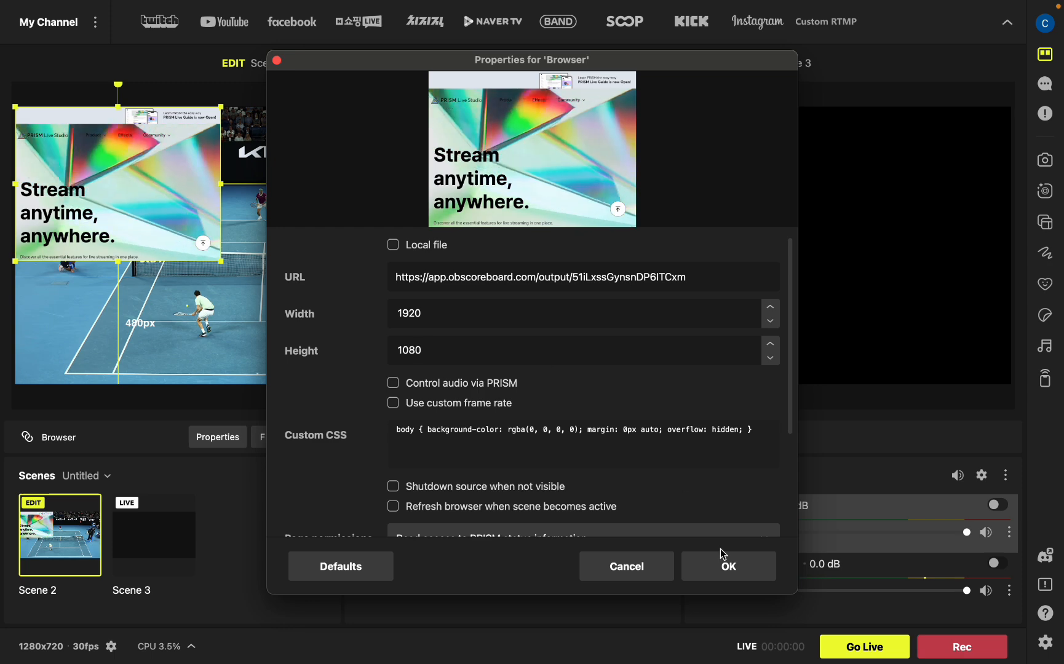
click(743, 570)
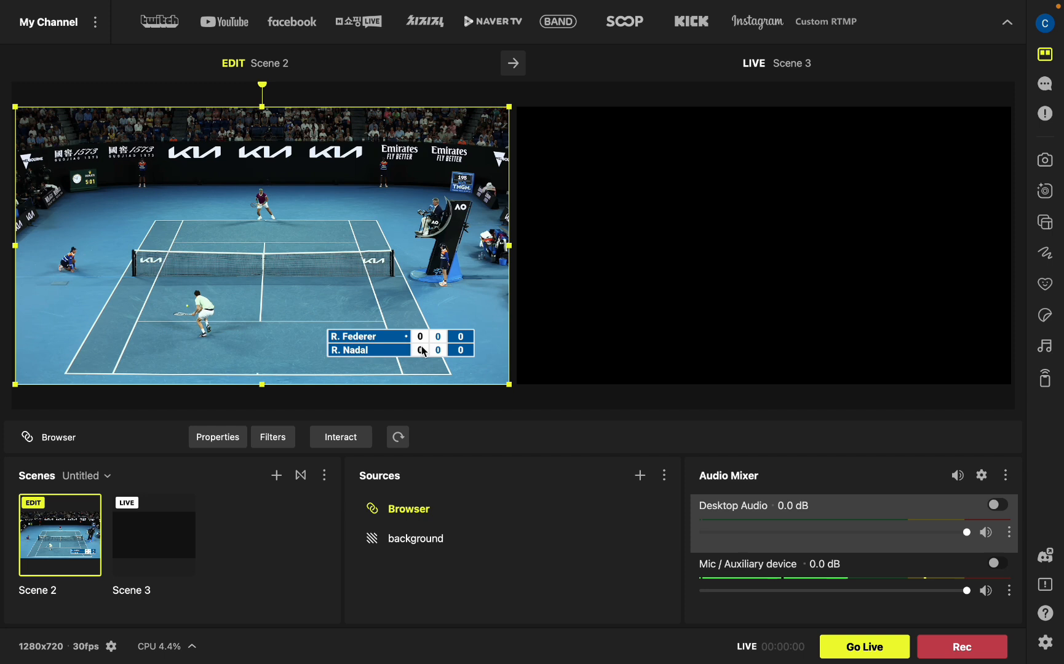
Step: Deselect the Browser source and apply Scene 2 to the live output
click(449, 580)
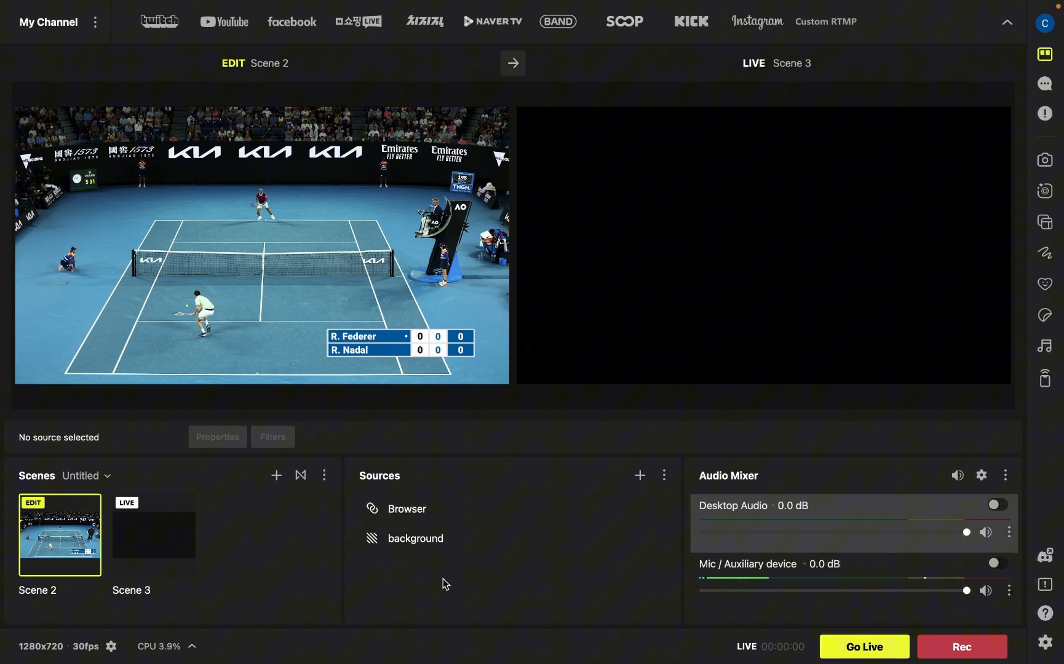
click(512, 64)
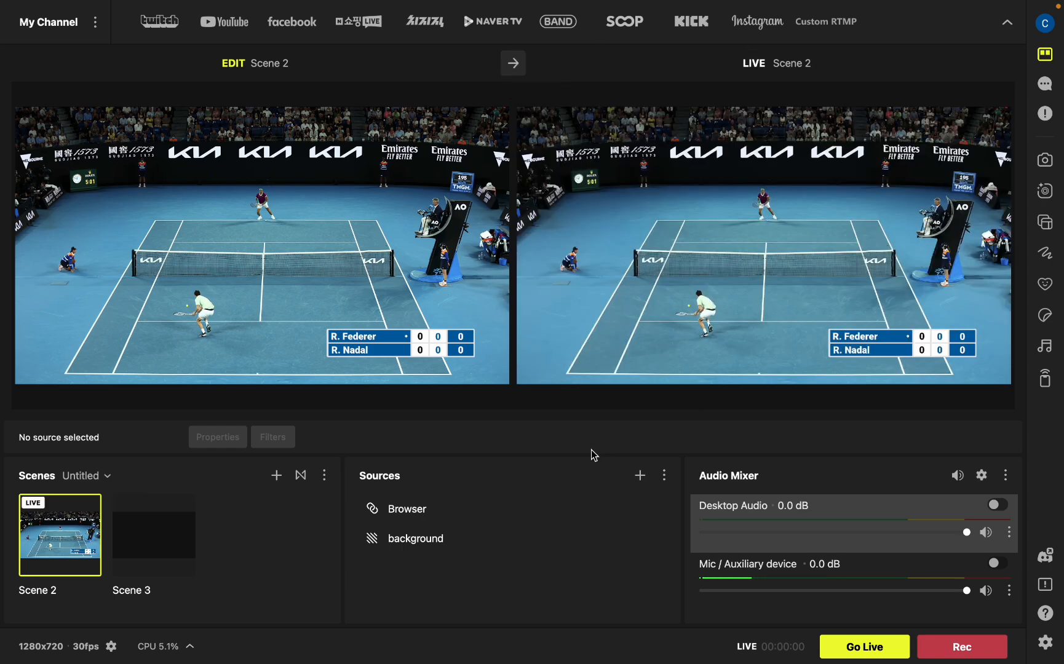
Step: Switch to the obscoreboard page, add a point for R. Federer, and check the score in PRISM Live Studio
key(ctrl+Left)
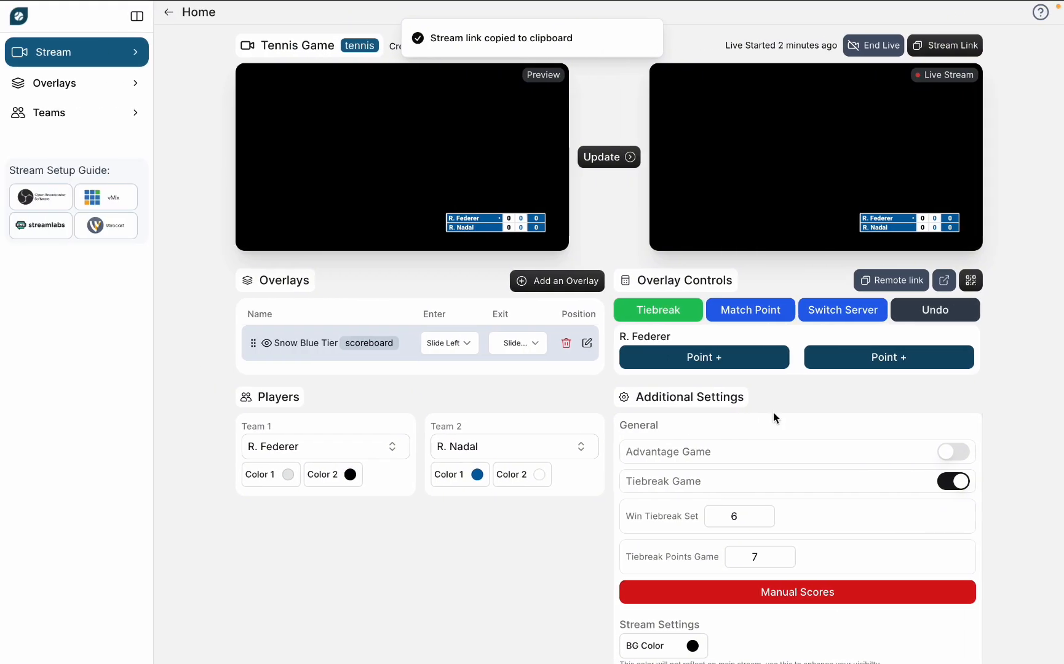
click(727, 361)
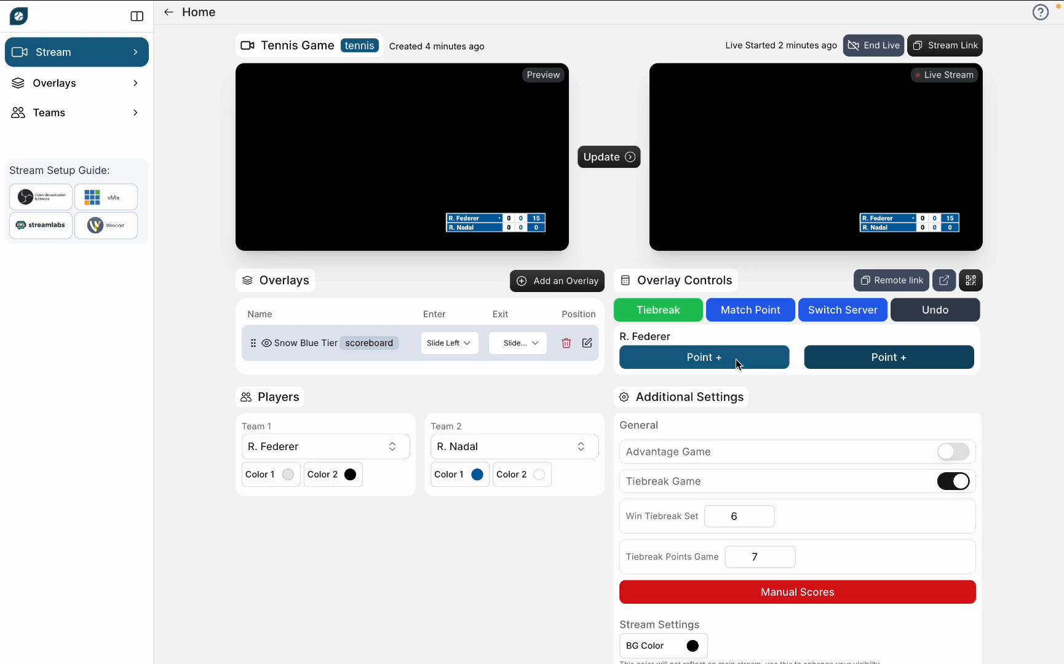
key(ctrl+Right)
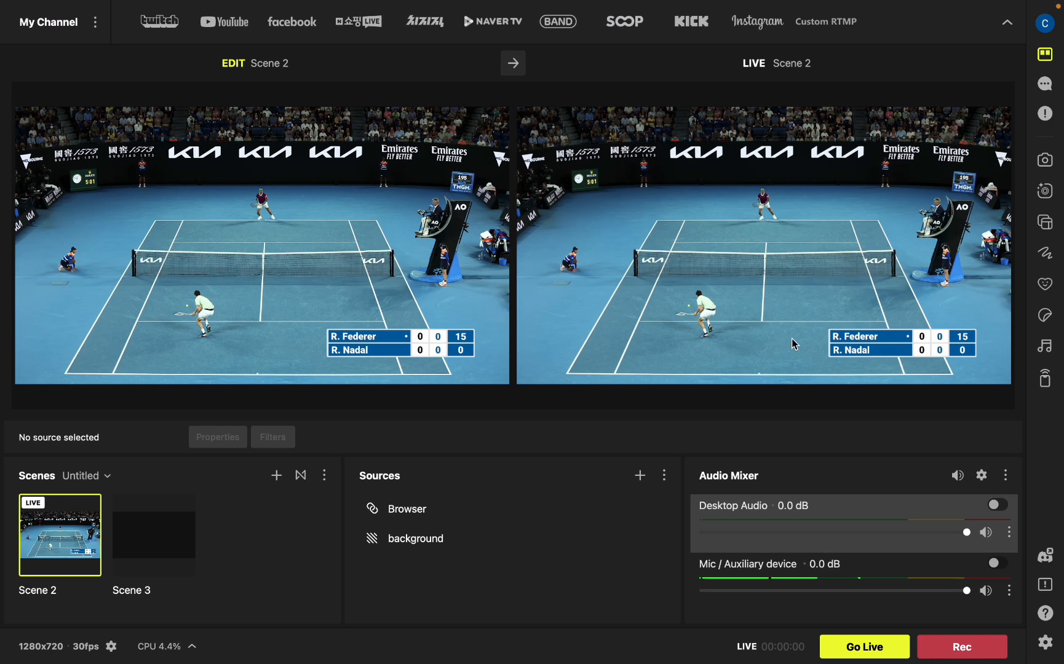
Step: Switch to the obscoreboard page and add points for R. Federer until he wins the first set
key(ctrl+Left)
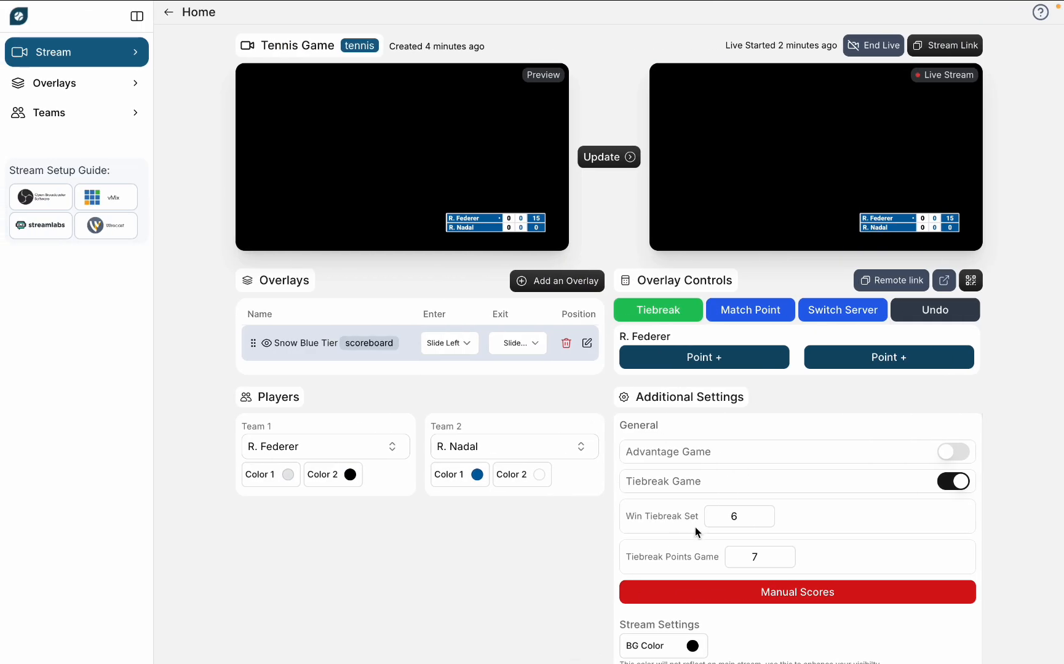
scroll(697, 532, down, 1)
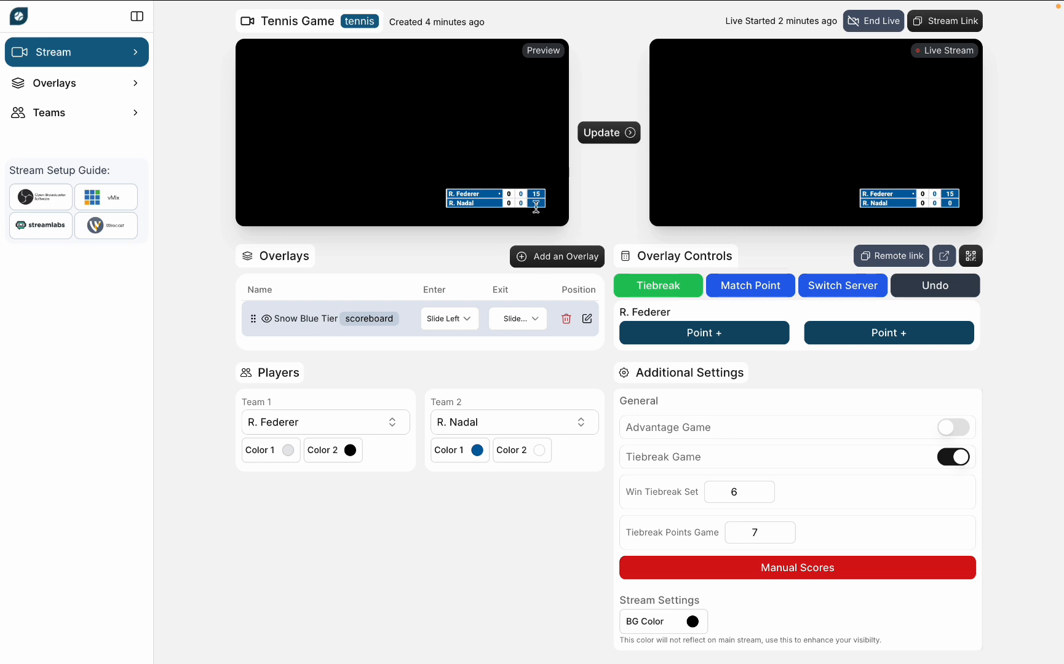
scroll(588, 470, up, 1)
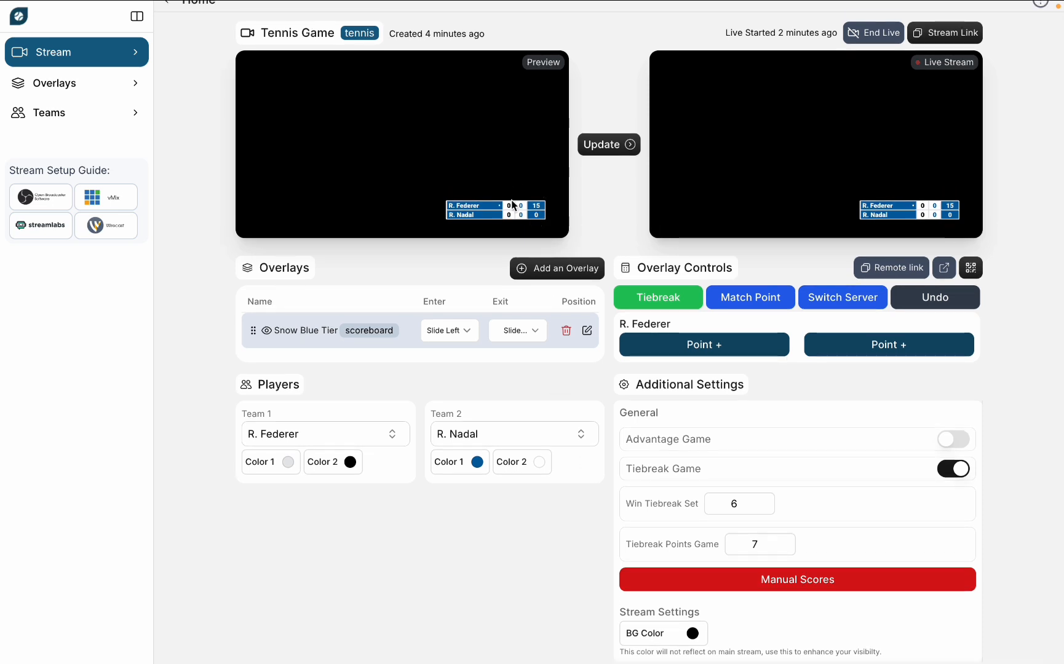
click(750, 346)
scroll(756, 364, up, 1)
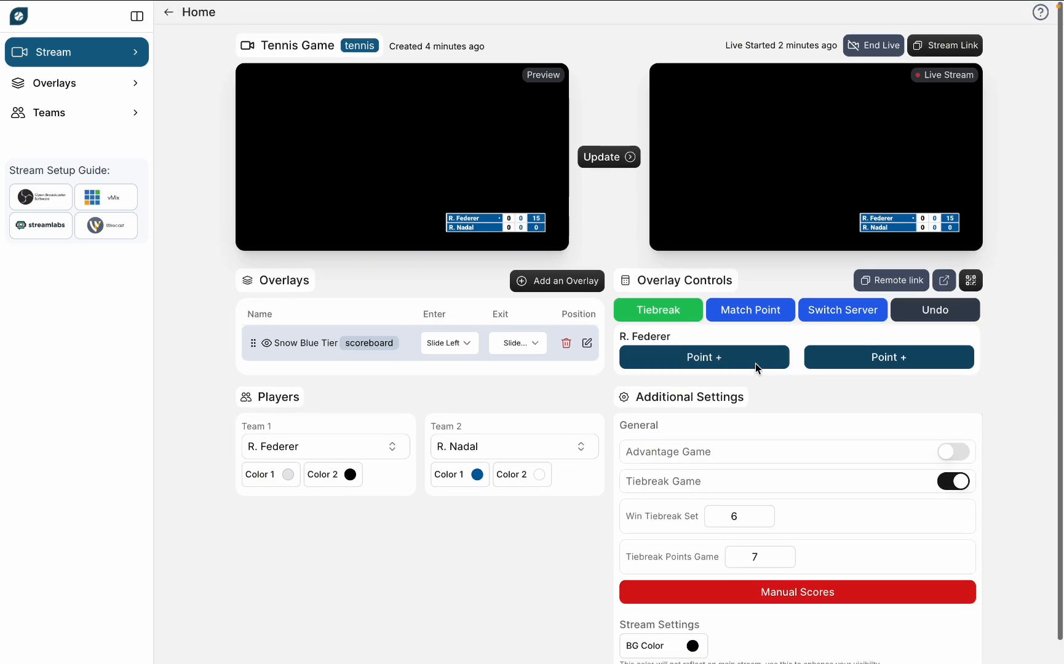
click(723, 362)
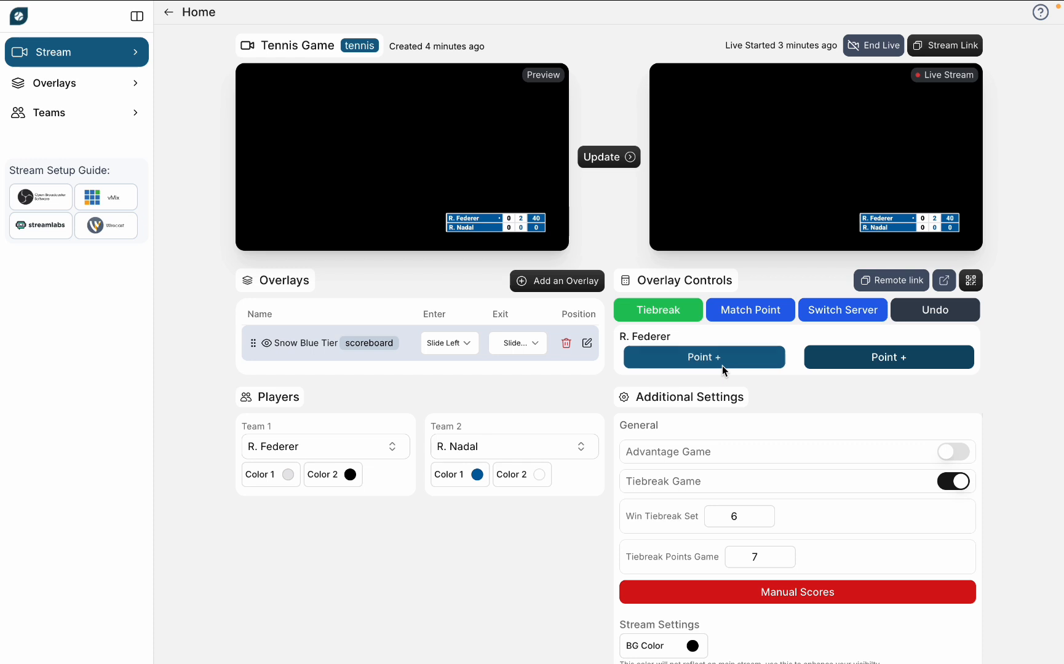
click(722, 363)
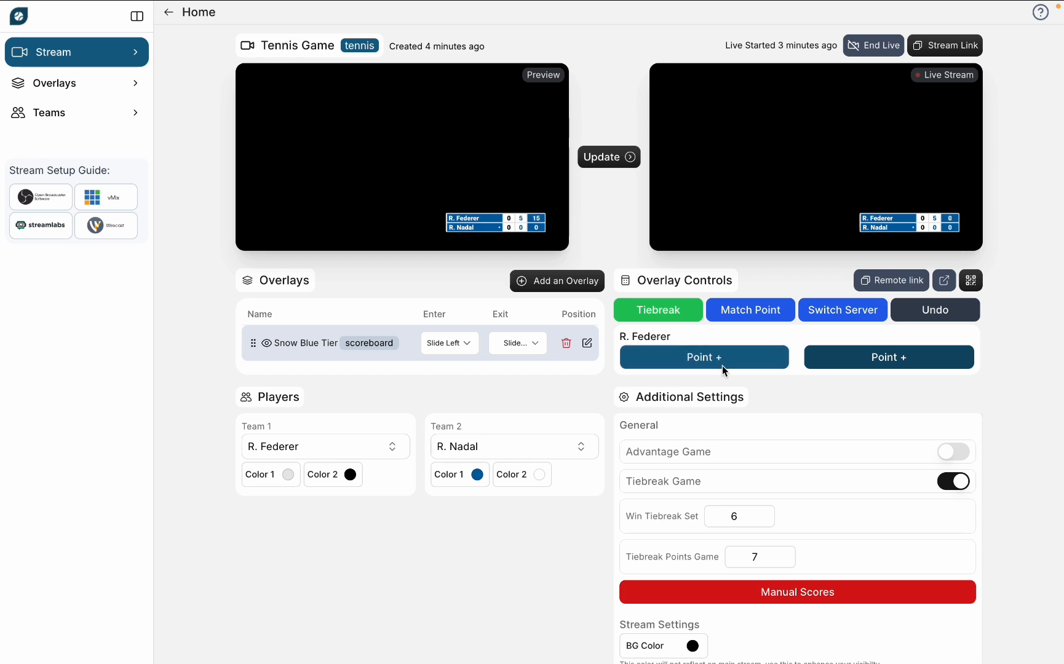
click(723, 363)
click(722, 364)
click(722, 366)
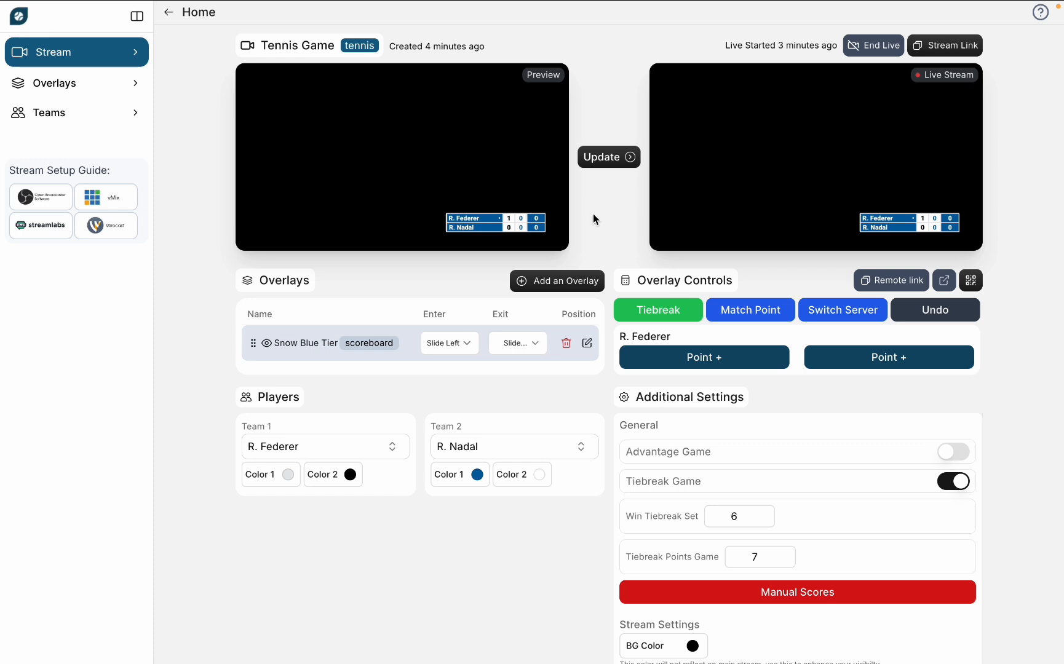
Step: Undo the set-winning point and add points for R. Nadal and R. Federer until the games reach 6–6
click(931, 318)
click(856, 361)
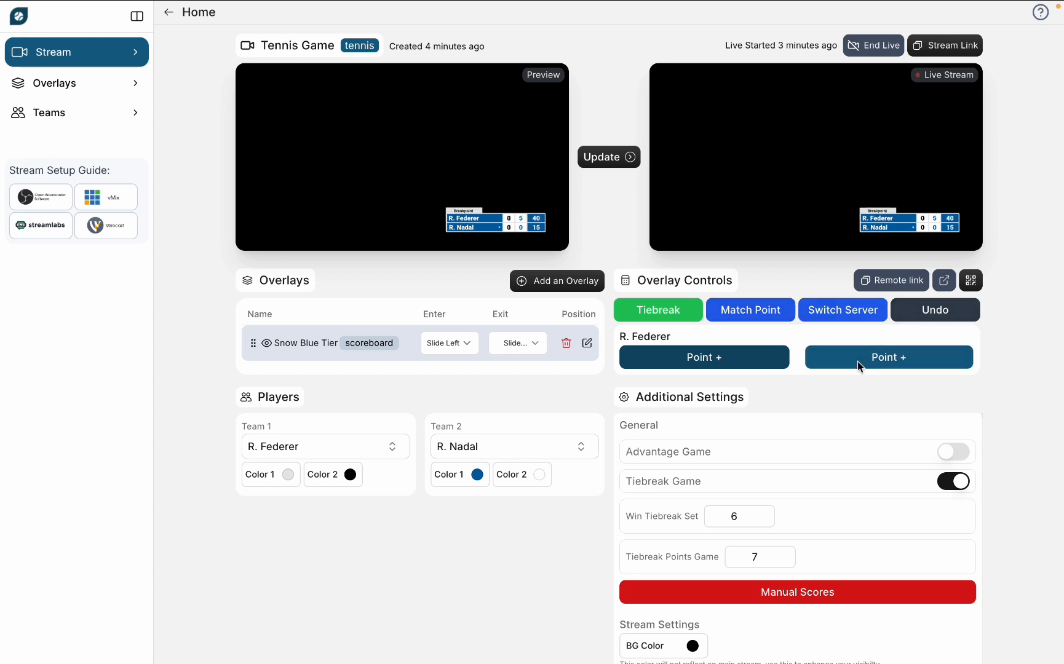
click(856, 361)
click(857, 360)
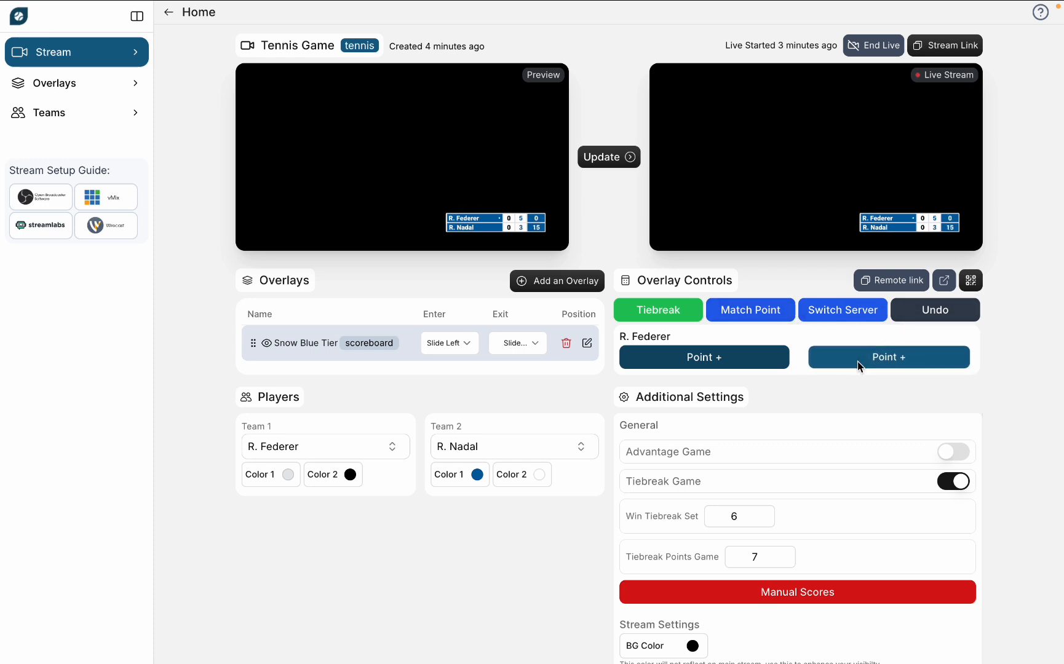
click(856, 361)
click(856, 361)
click(856, 361)
click(857, 360)
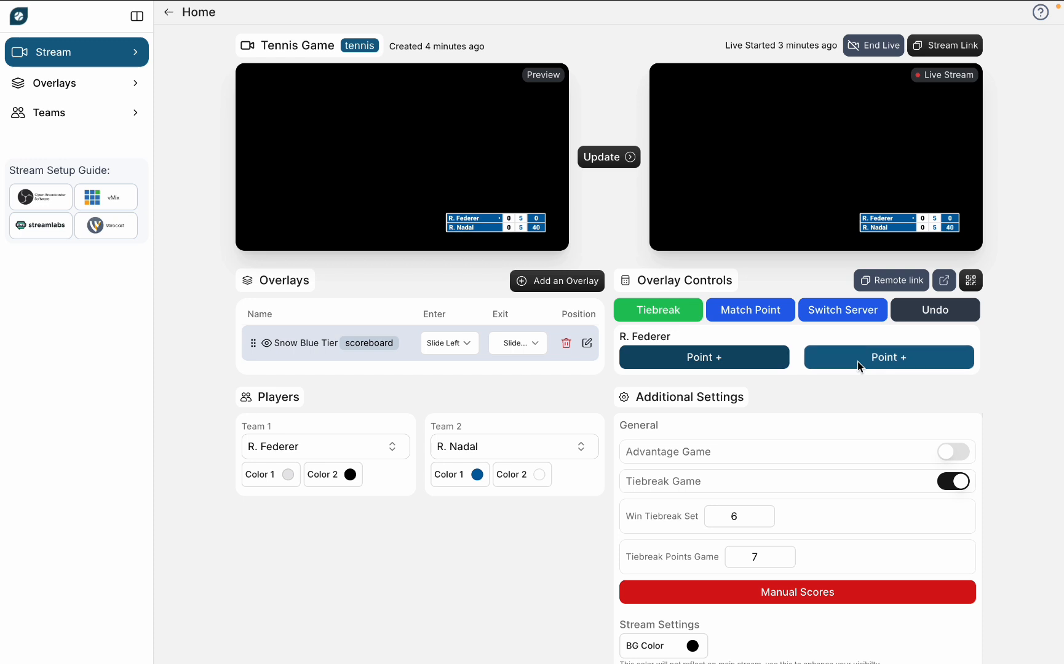
click(856, 361)
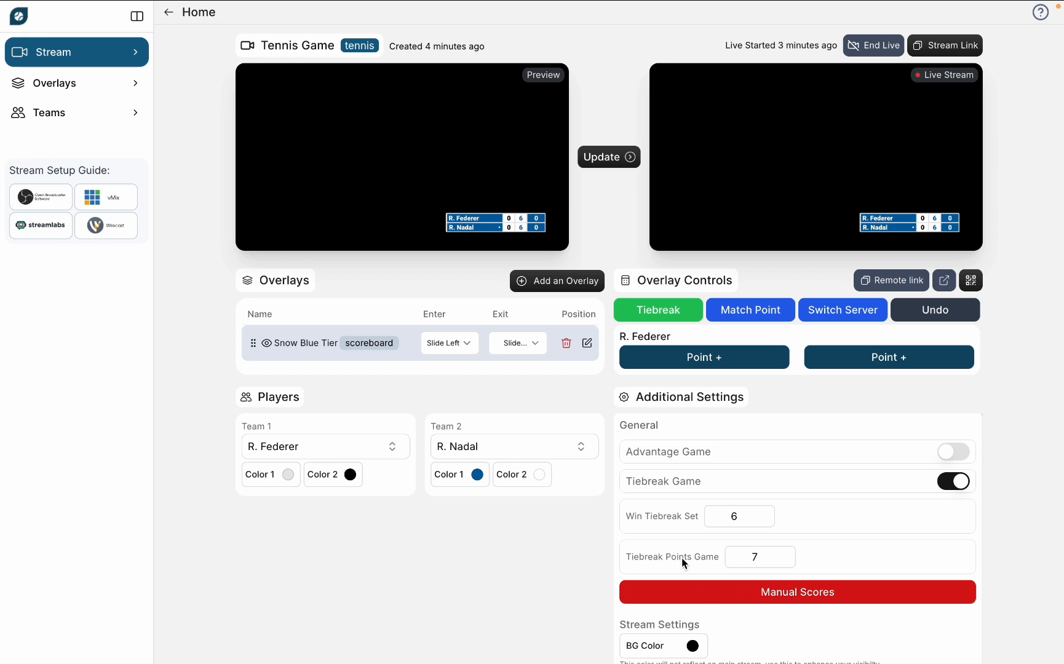
Step: Set the tiebreak points game to 3 and add points for R. Federer until he wins the set
drag(758, 557, 731, 557)
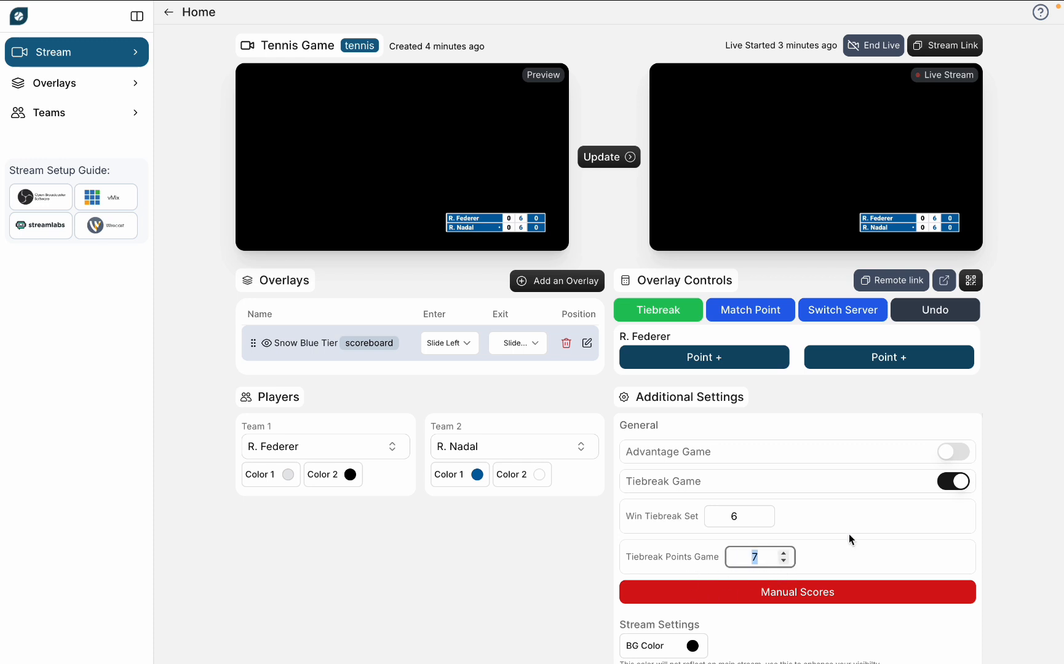
text(3)
click(758, 357)
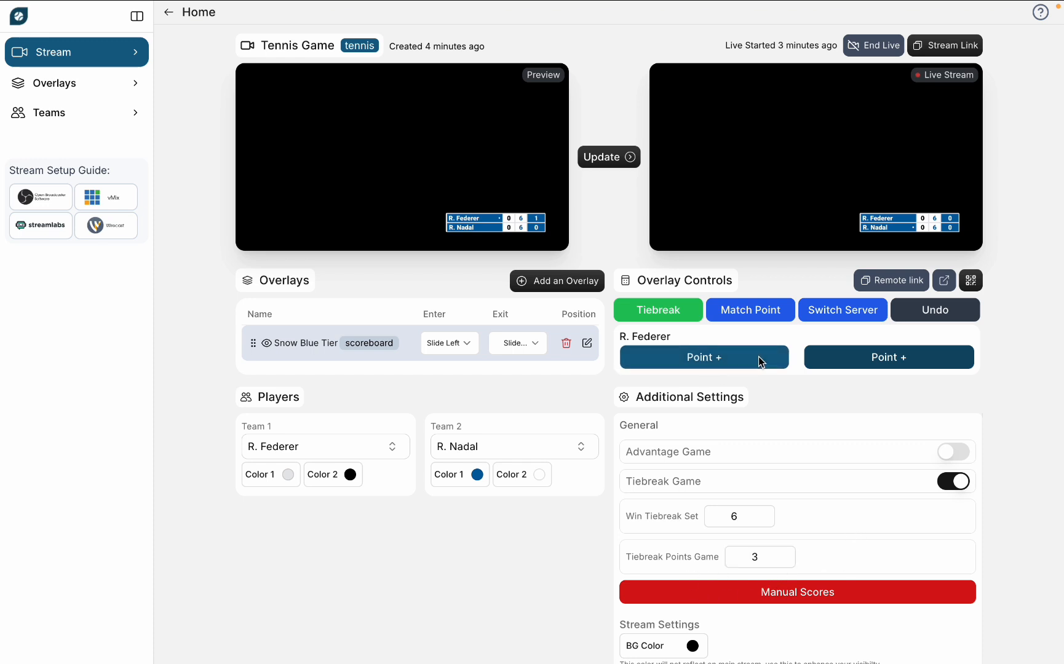
click(740, 358)
click(740, 357)
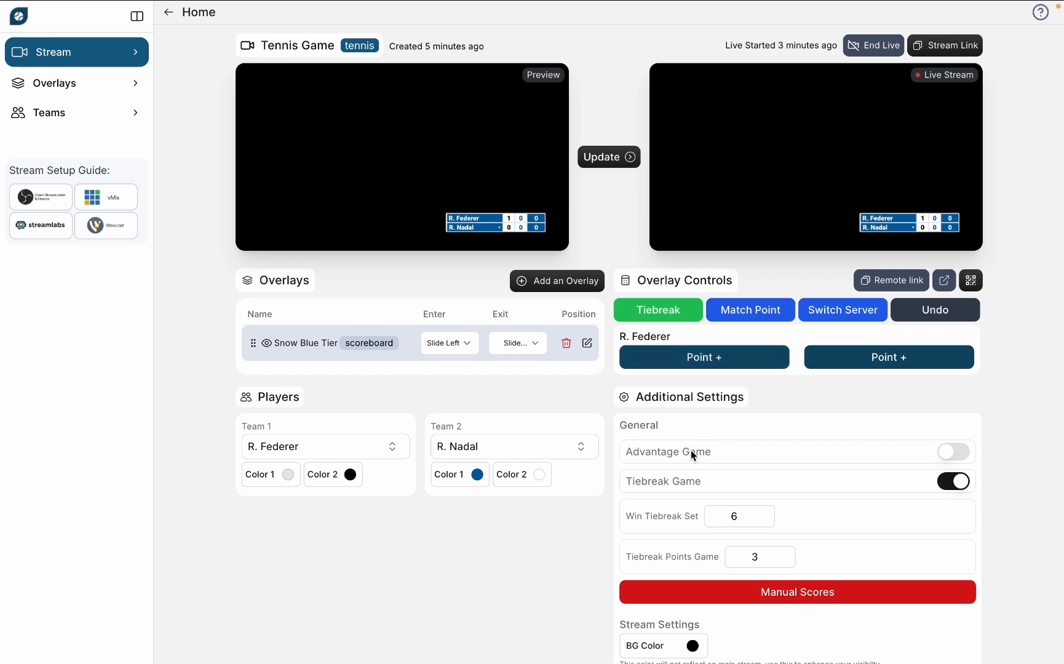
Step: Undo R. Federer's set-winning point and set the tiebreak points game to 7
click(938, 309)
drag(763, 557, 697, 558)
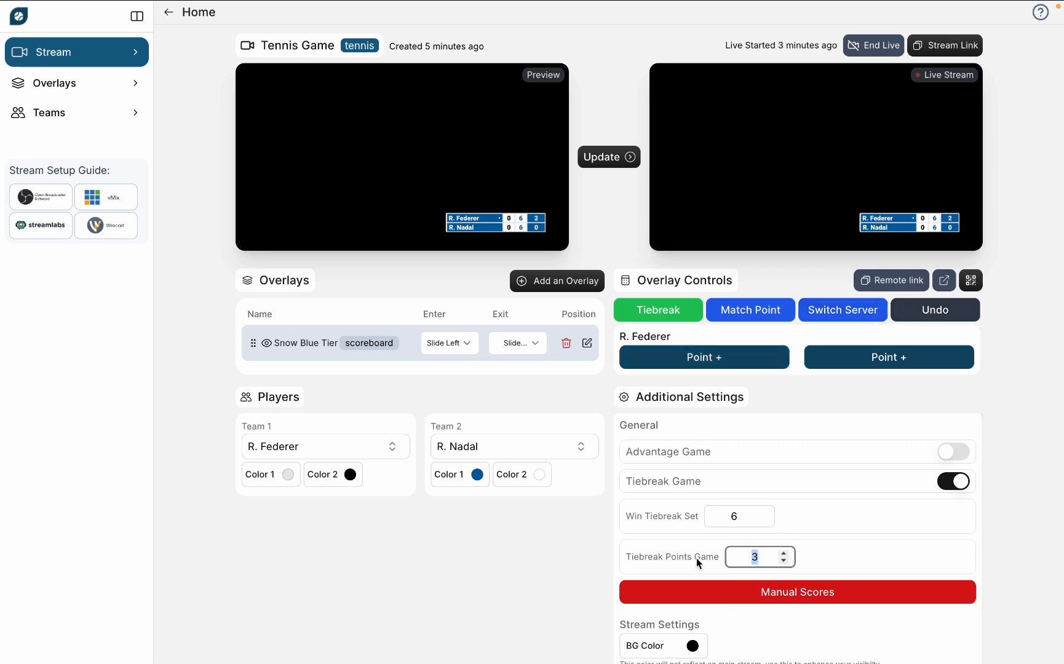
text(7)
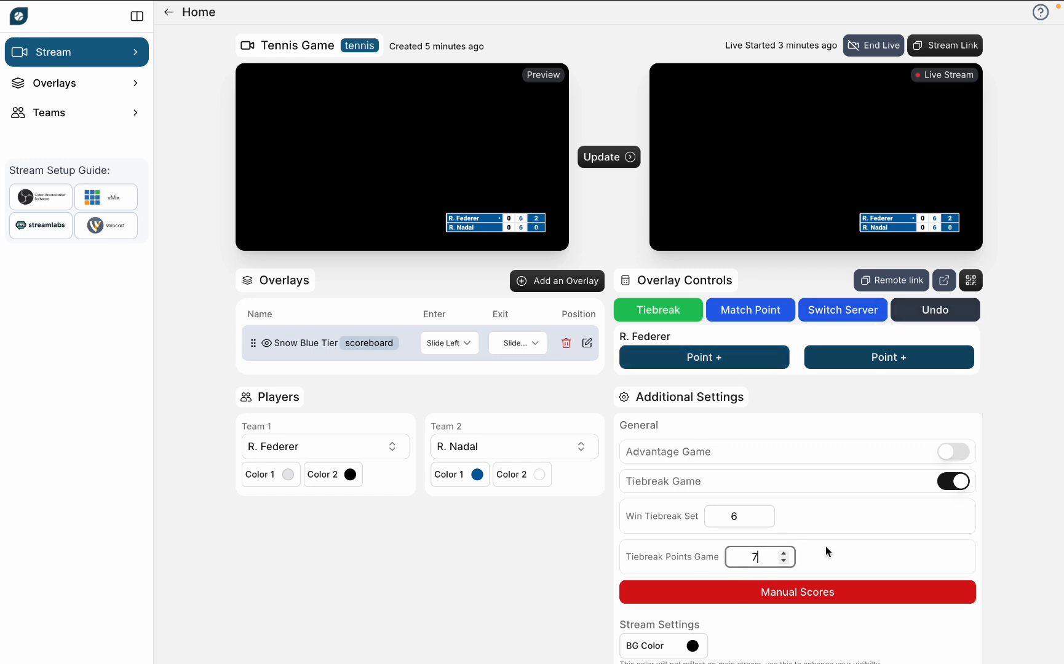
Step: Add tiebreak points for R. Federer until he wins the set, and undo that winning point
click(745, 357)
click(745, 356)
click(758, 359)
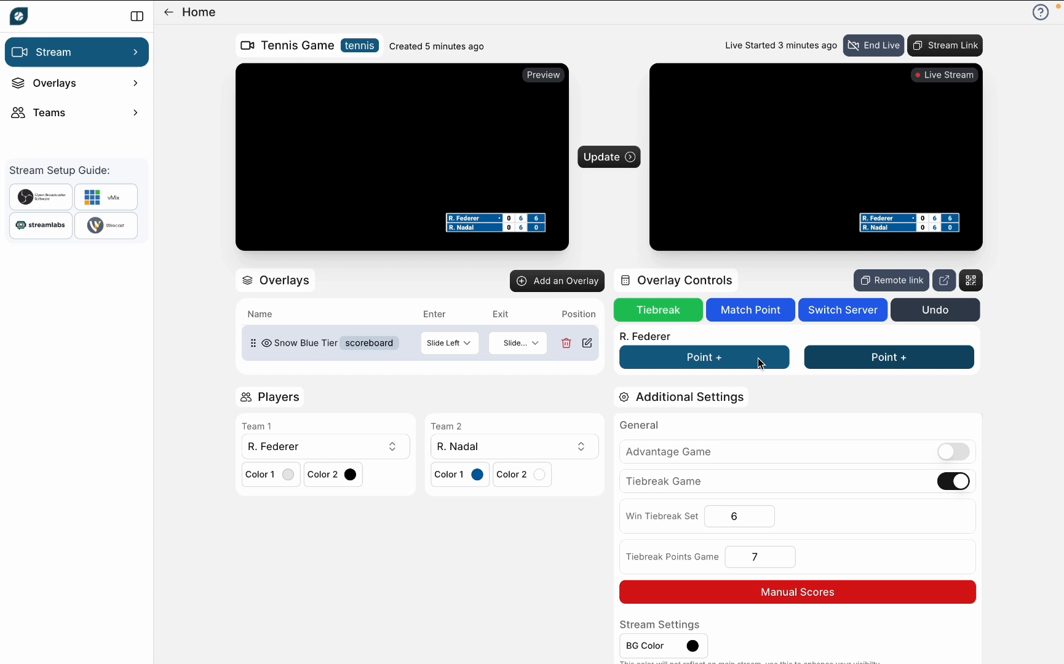
click(947, 315)
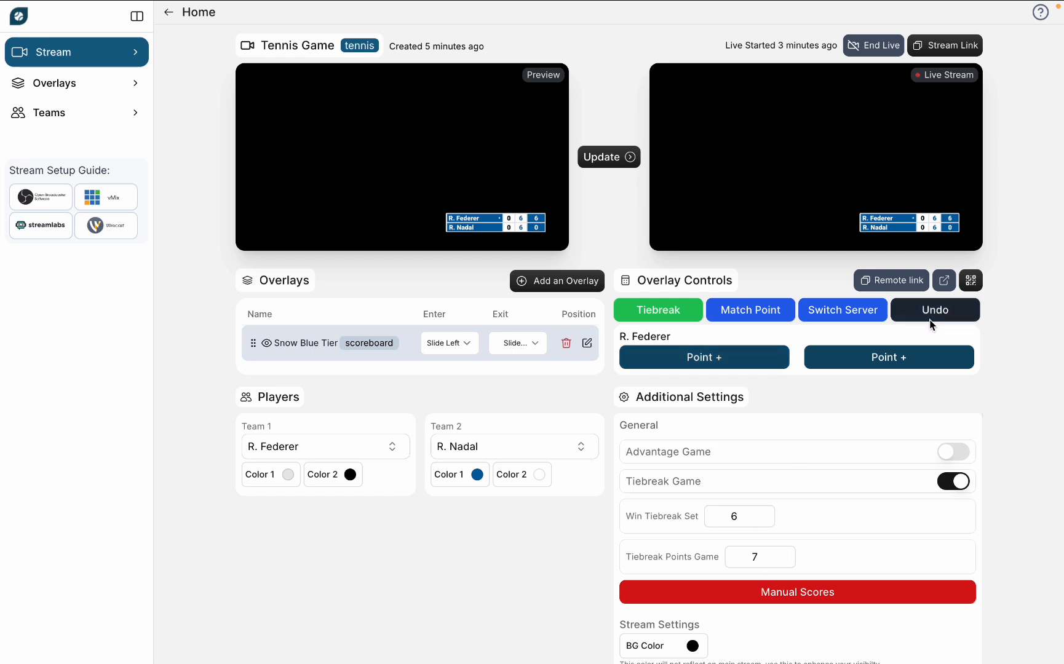
Step: Add tiebreak points for R. Nadal until the tiebreak is level at 6–6
click(865, 364)
click(864, 365)
click(865, 365)
click(864, 365)
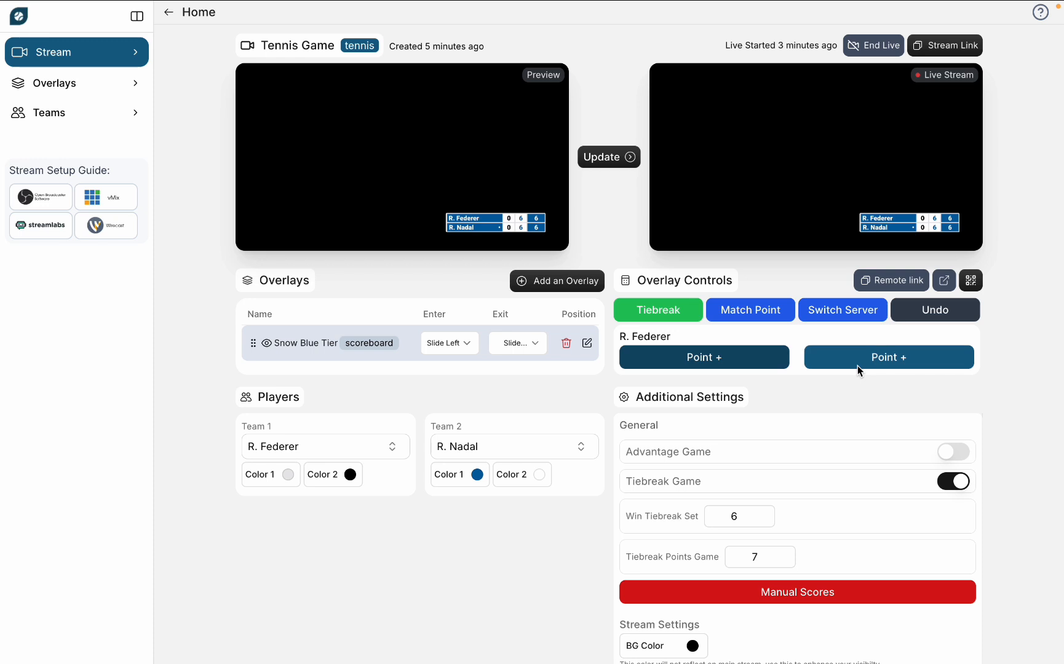
Step: Alternate tiebreak points until R. Federer wins the set by two points, and check the score in PRISM Live Studio
click(738, 359)
click(840, 360)
click(744, 362)
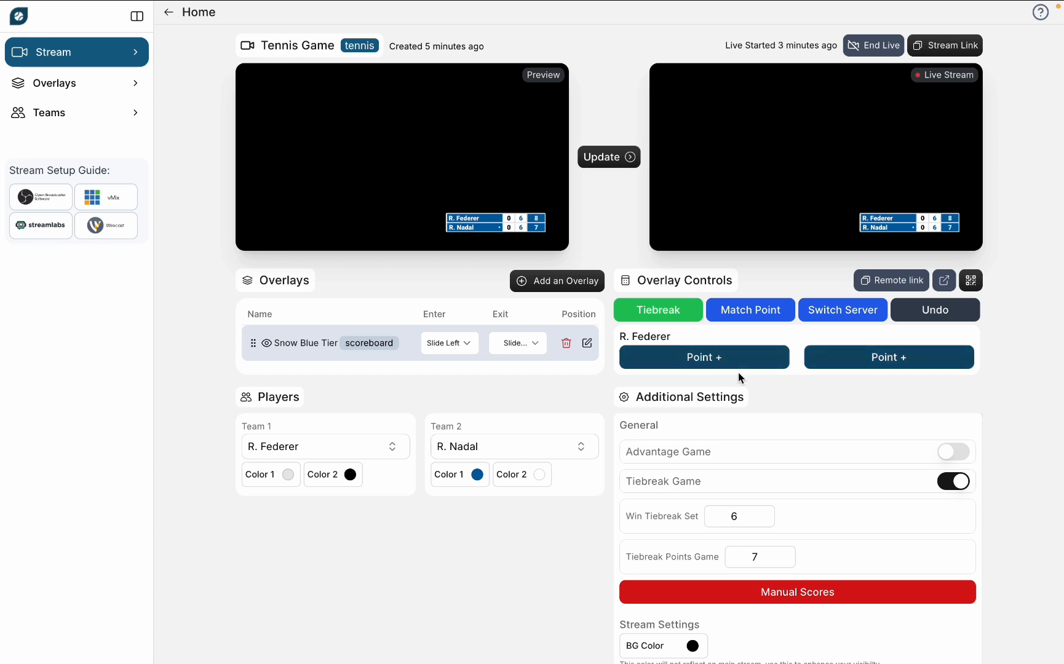
click(753, 360)
key(ctrl+Right)
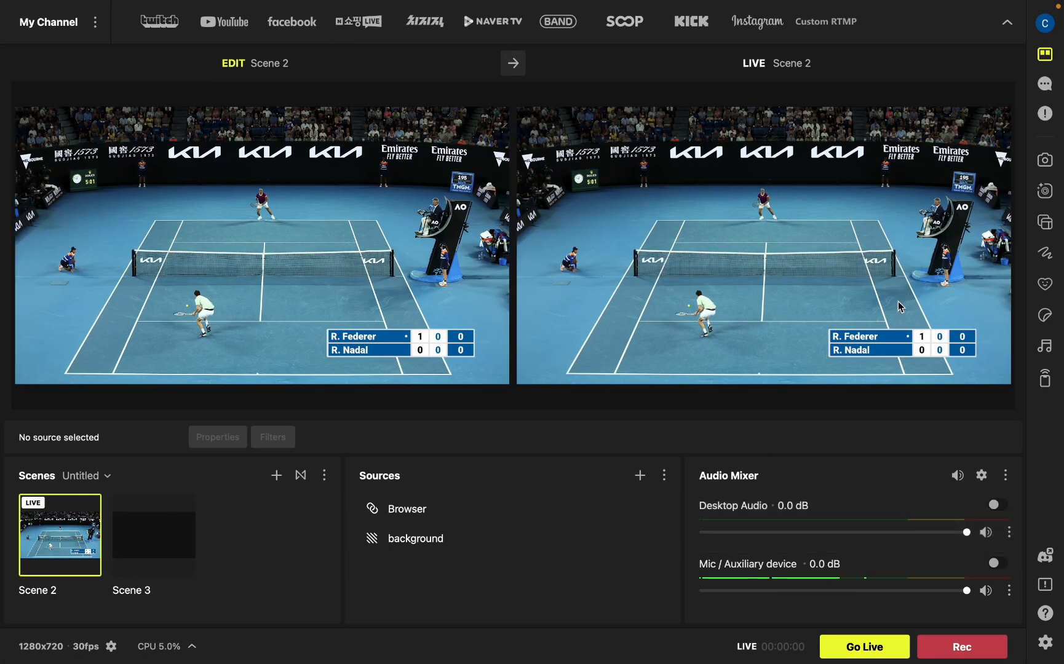
Step: Return to the obscoreboard page, view the QR code for controlling the stream from a mobile, and close it
key(ctrl+Left)
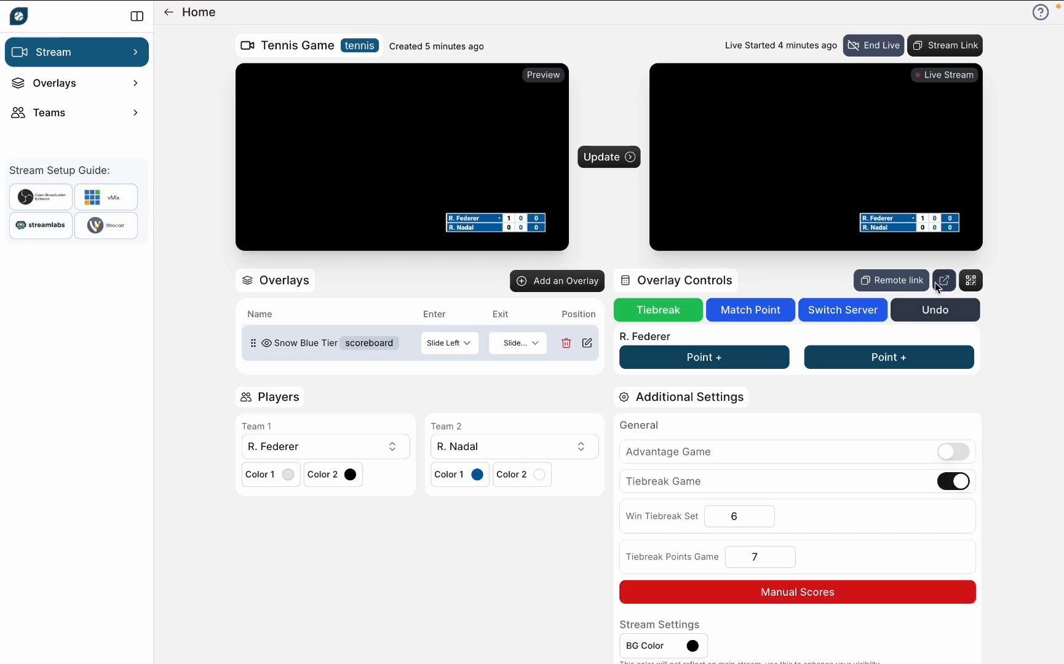
click(971, 281)
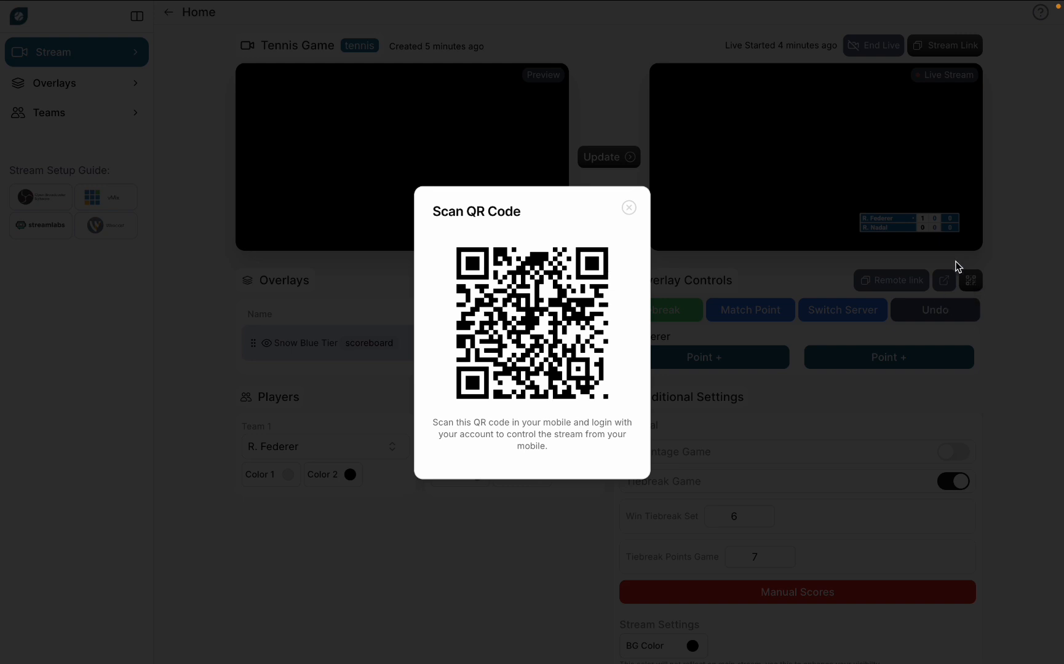
click(628, 207)
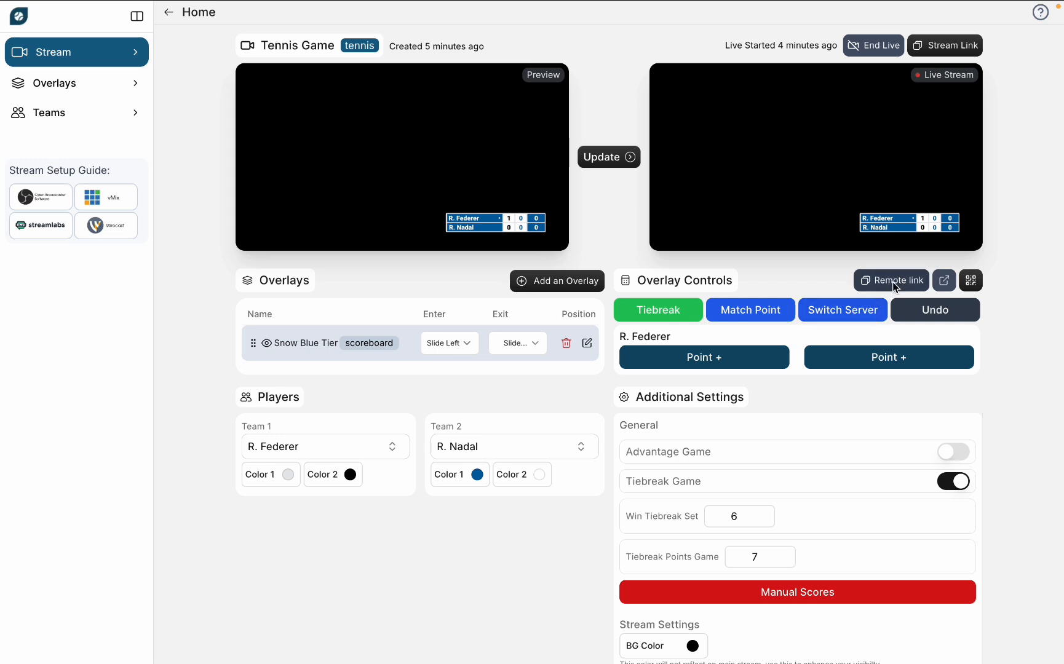
Step: Open the remote control page in its own window, narrow it to phone width, and place it over the stream page
click(944, 282)
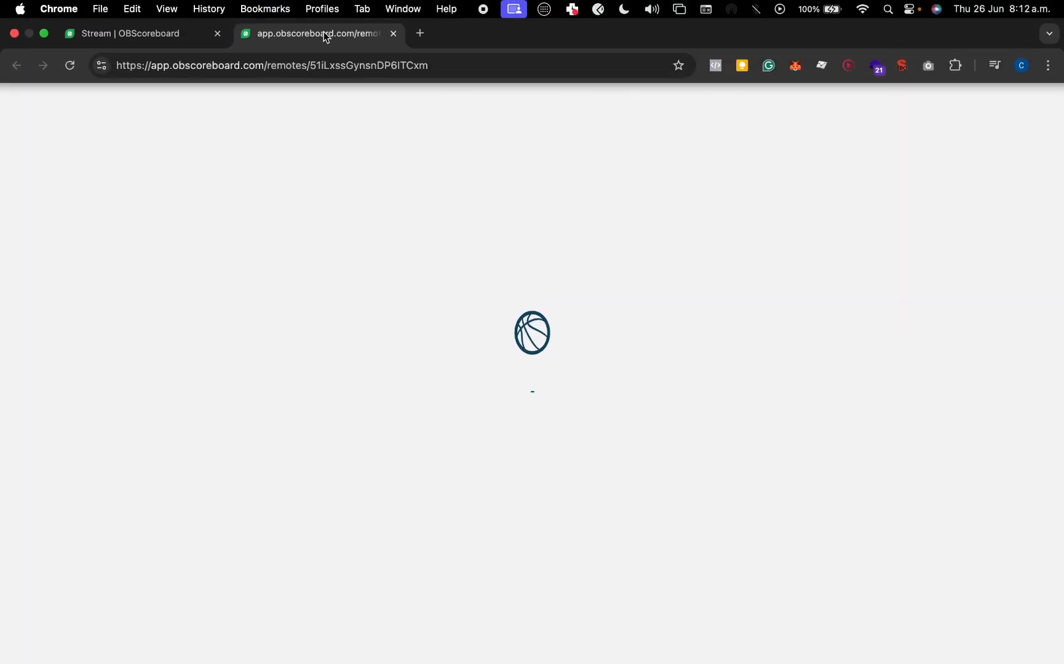
drag(325, 35, 322, 102)
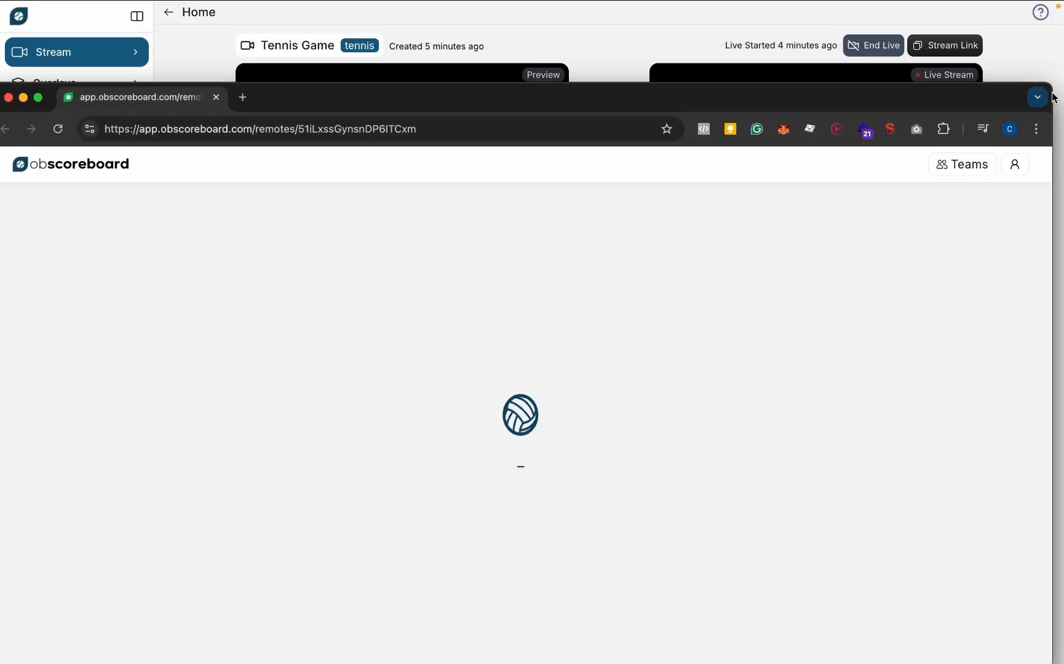
drag(1052, 92, 355, 92)
drag(278, 97, 302, 48)
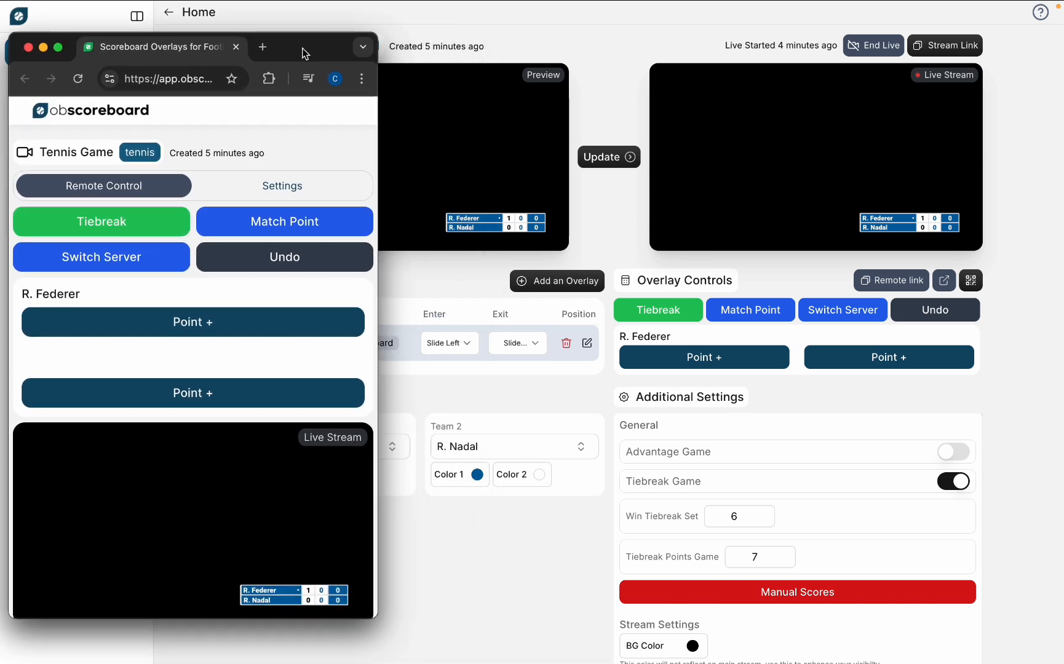
Step: Add two points for R. Federer from the remote page, check the score in PRISM Live Studio, and close the remote window
click(275, 324)
click(295, 327)
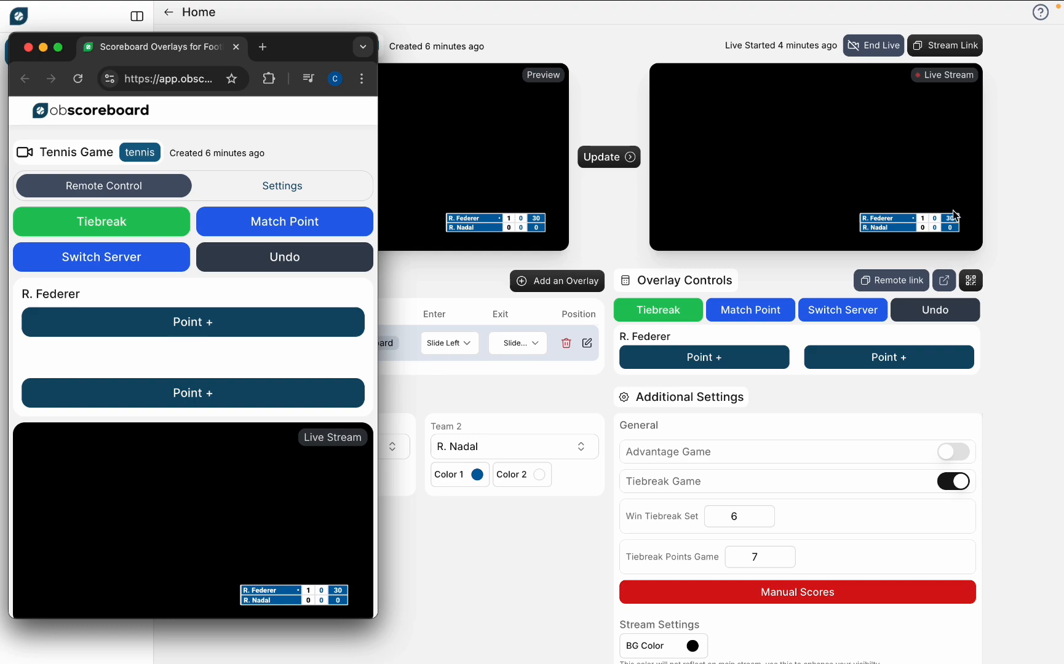
key(ctrl+Right)
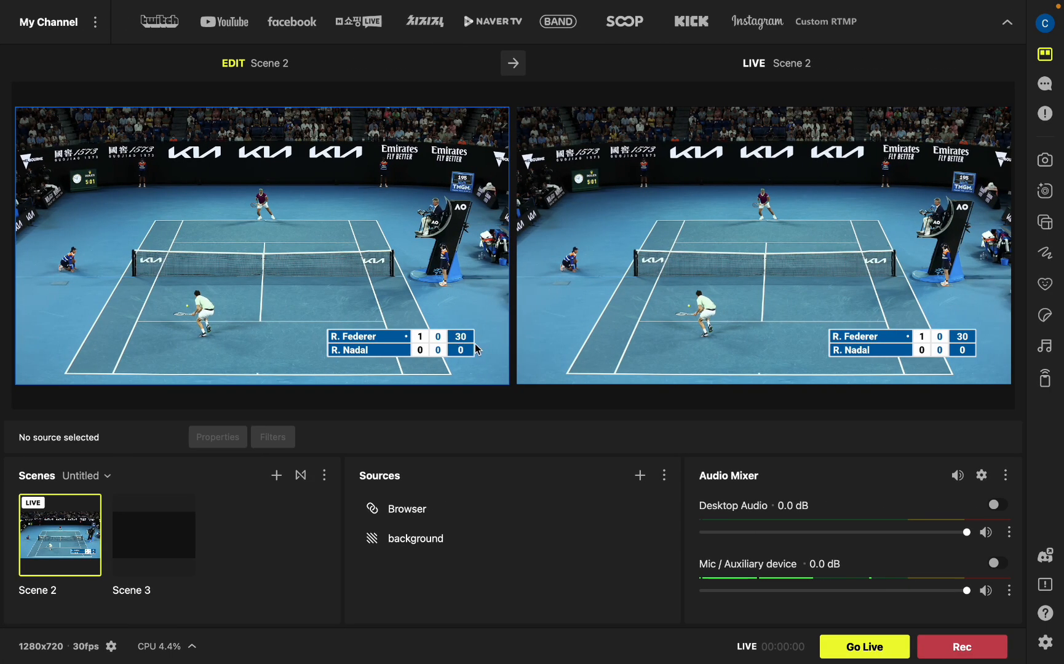
key(ctrl+Left)
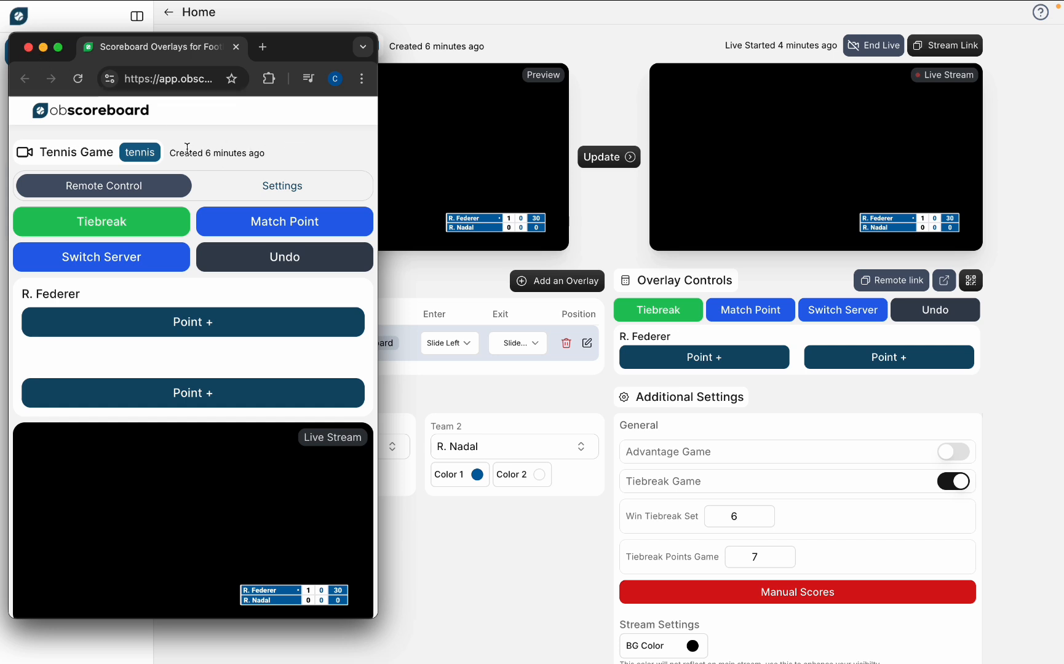
click(28, 48)
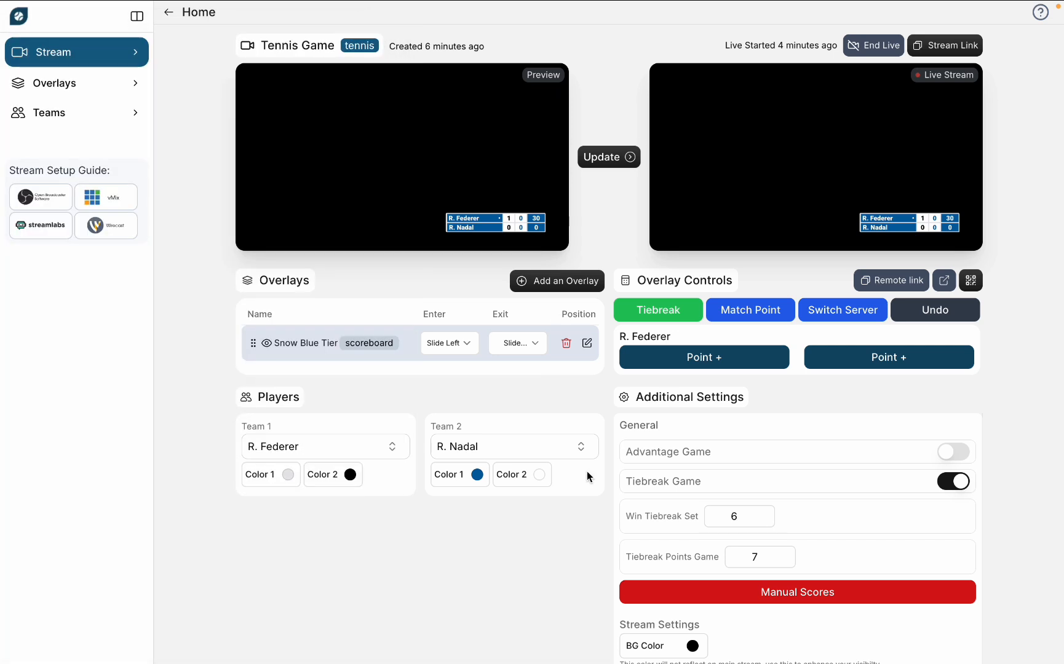
Step: Add the Blue Gray lower third overlay to the stream and hide the Snow Blue Tier scoreboard
click(585, 286)
scroll(530, 477, down, 10)
scroll(529, 478, down, 5)
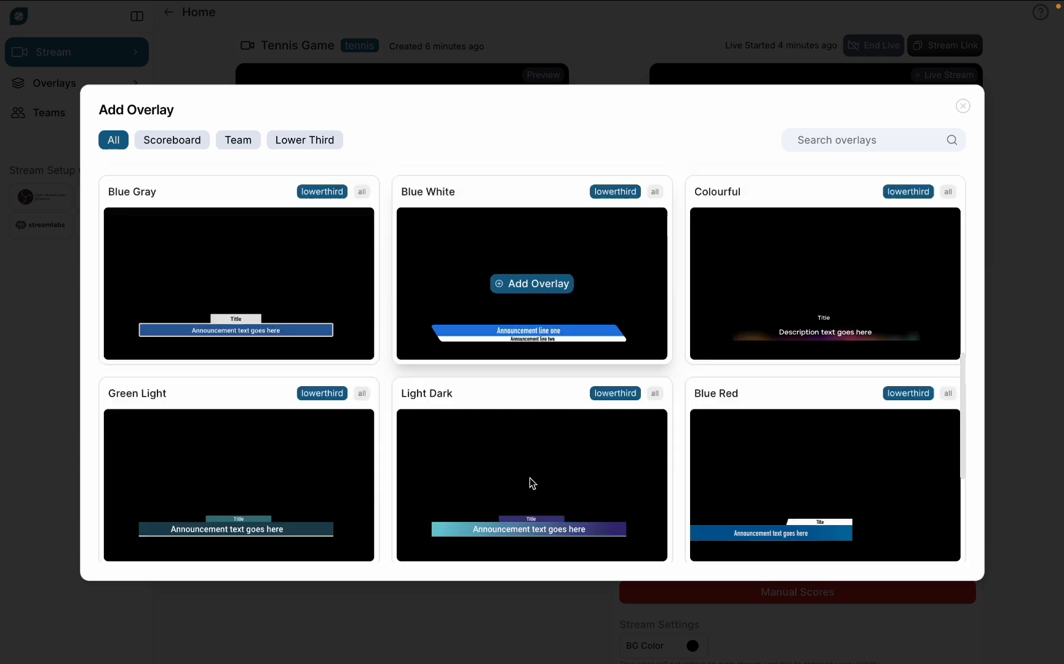
scroll(551, 446, up, 3)
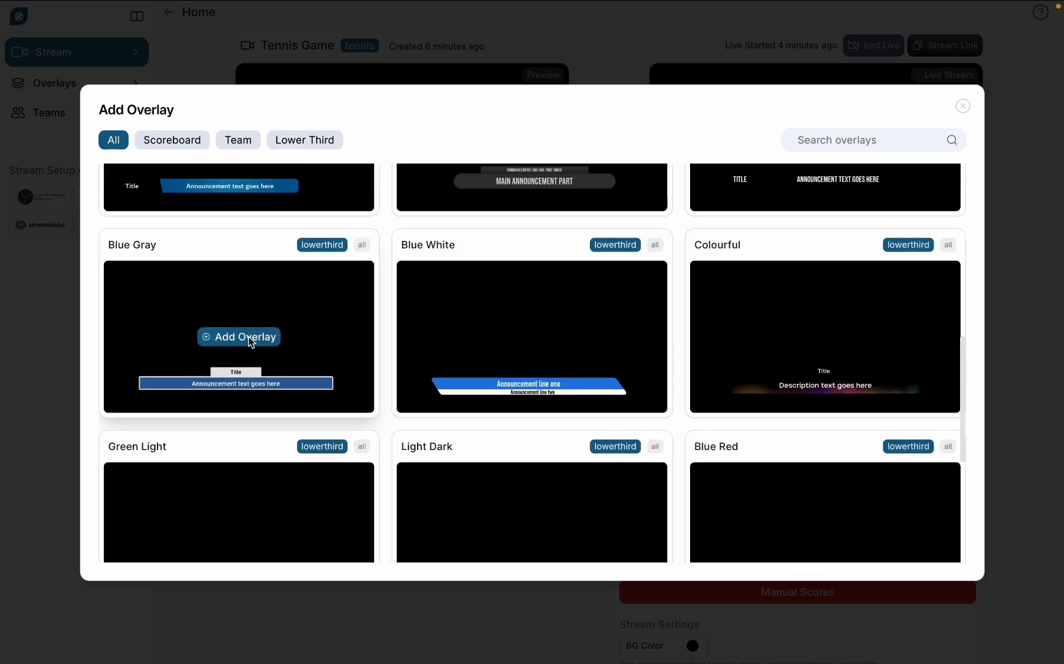
click(249, 337)
click(268, 378)
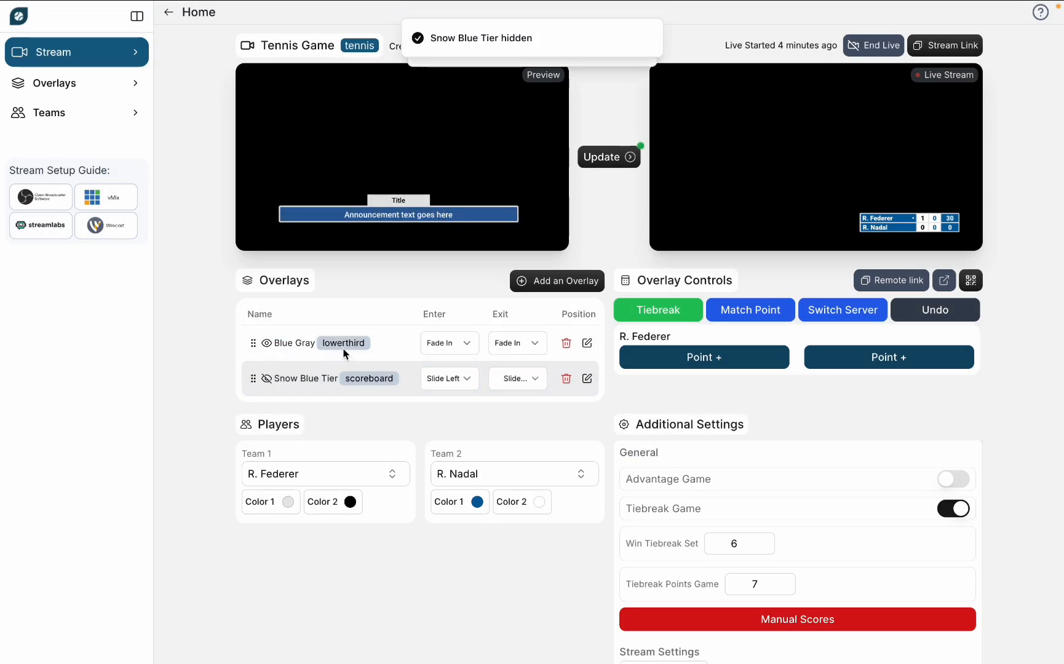
Step: Scale the Blue Gray lower third to 0.49, centre it near the frame's lower edge at about X 458, Y 764, and save the position
click(409, 348)
click(489, 441)
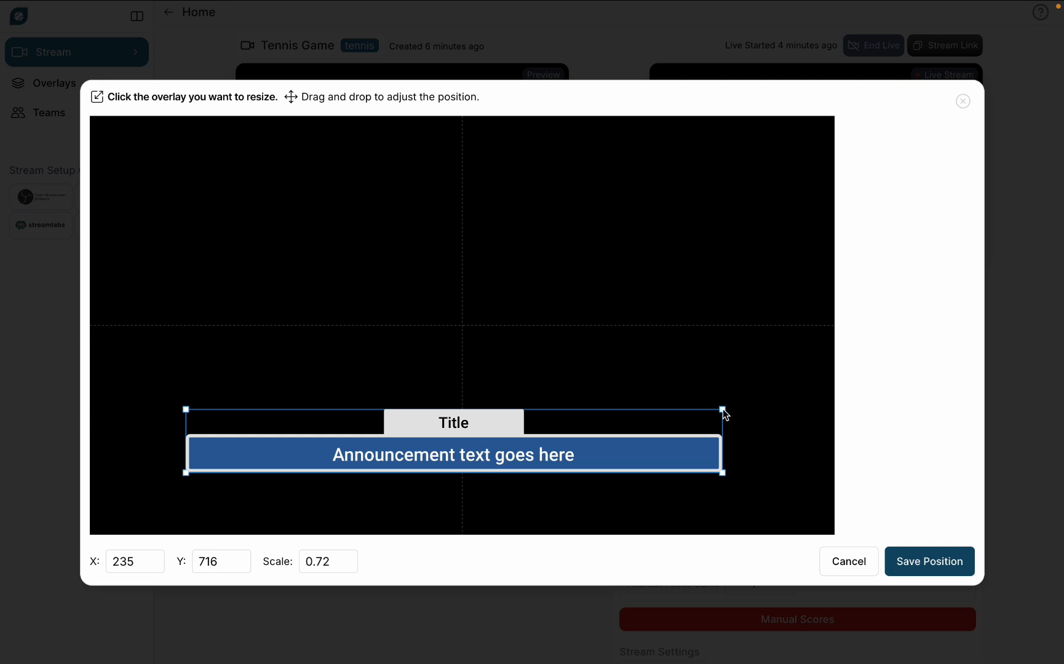
drag(723, 411, 554, 461)
drag(433, 463, 515, 456)
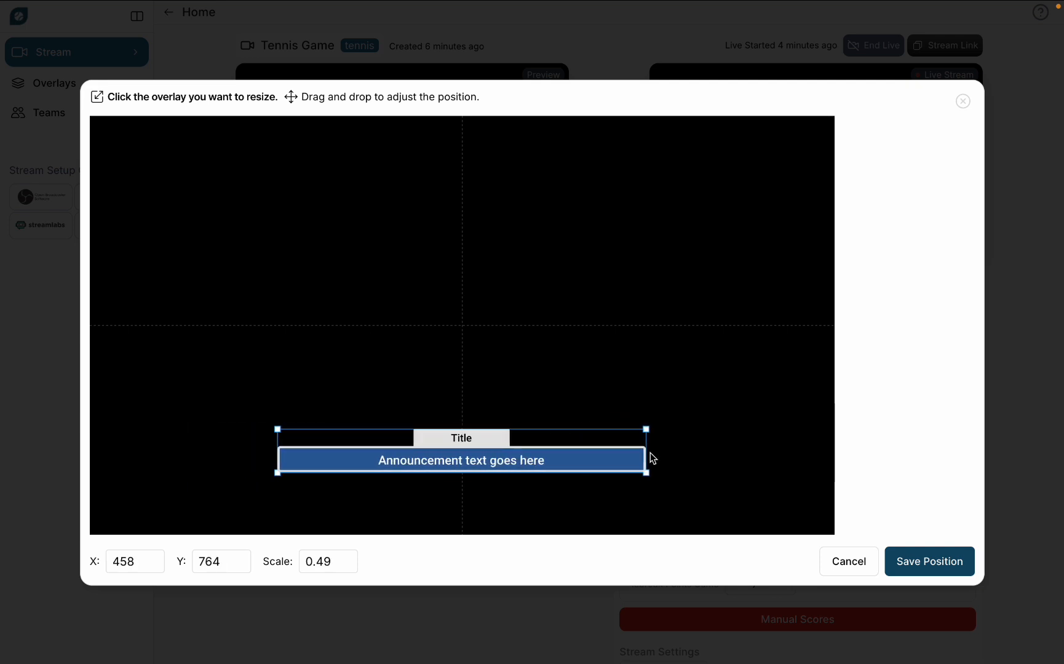
click(932, 561)
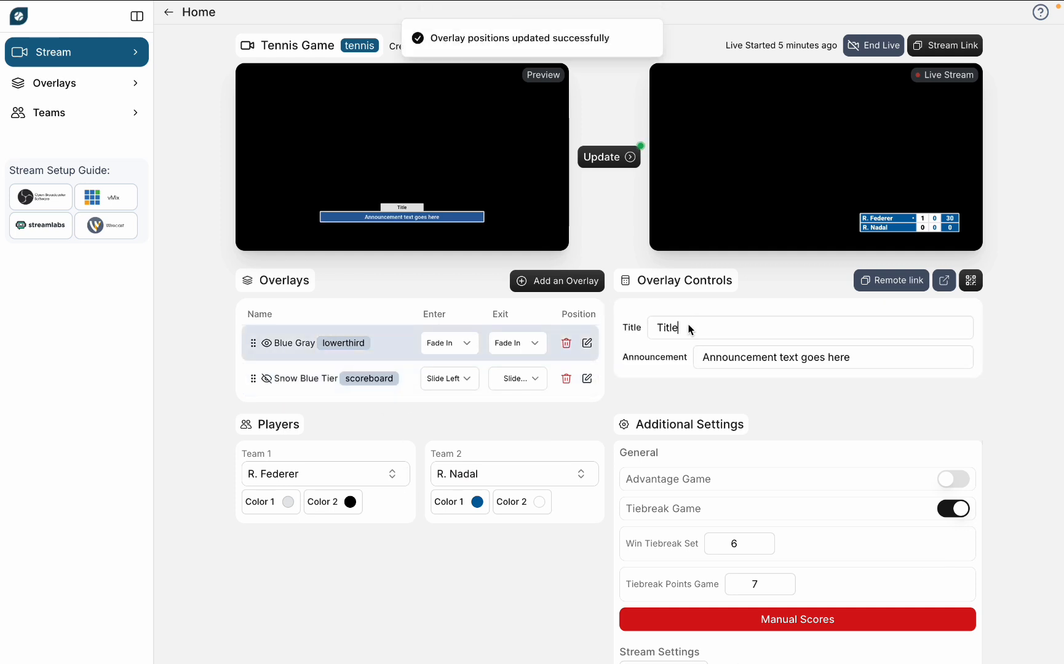
Step: Set the lower third's title to THANKS and its announcement to THANKS FOR WATCHING, and update the live stream
double_click(691, 330)
text(THANKS)
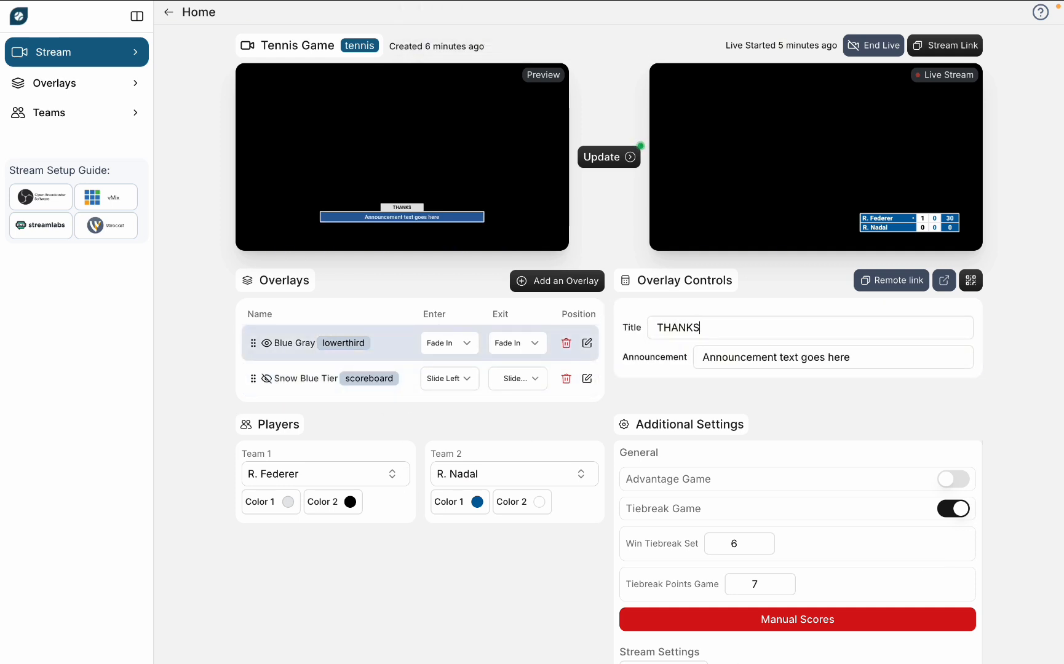
triple_click(827, 360)
text(THANKS FOR WATCHING)
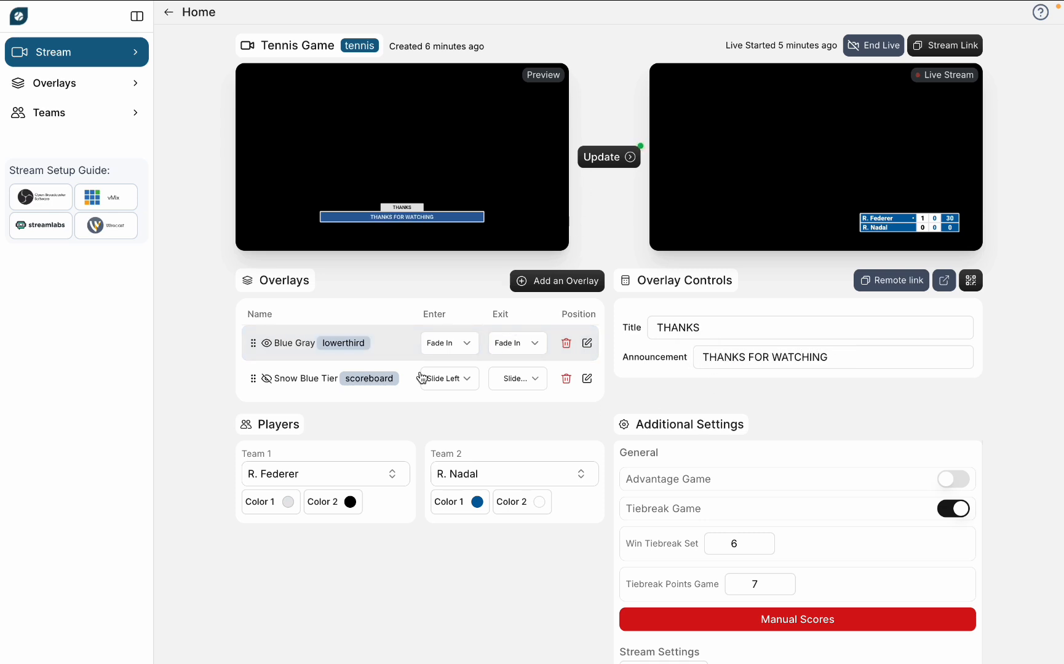
click(614, 158)
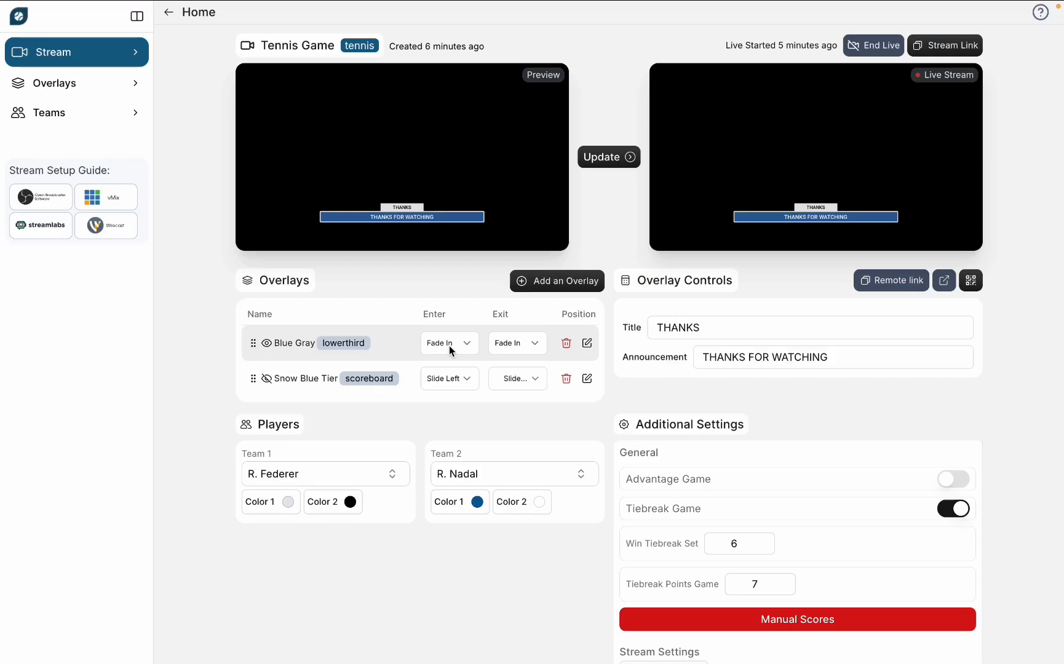
Step: Set the Blue Gray overlay's enter animation to Slide Up and its exit animation to Slide Down
click(449, 343)
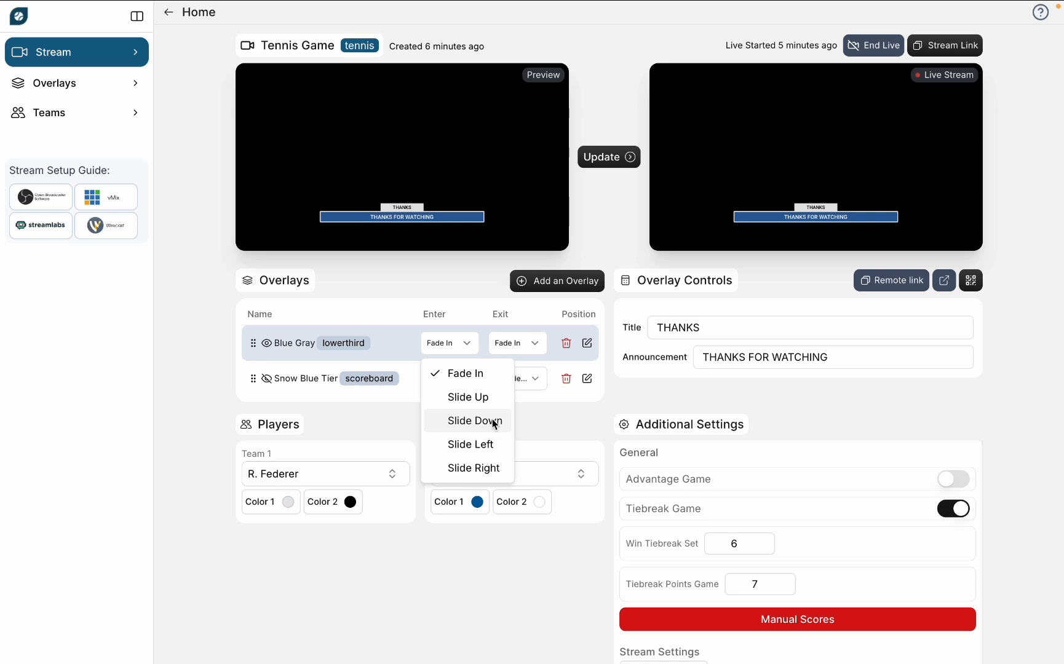
click(495, 444)
click(519, 378)
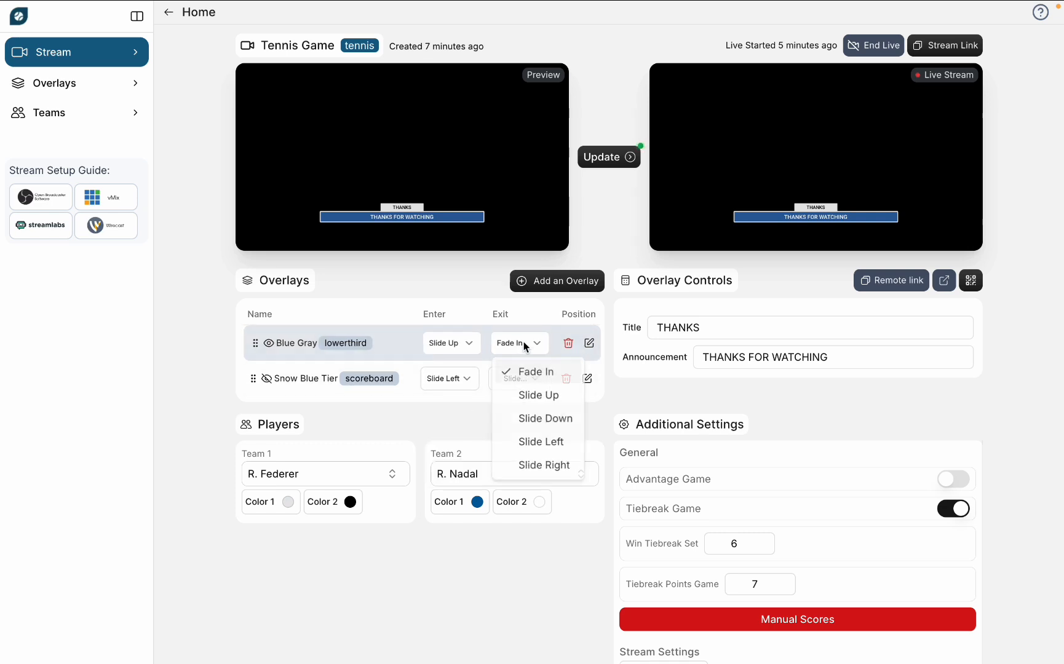
click(553, 420)
Step: Hide, show and hide again the Blue Gray lower third, updating the live stream each time, and check PRISM Live Studio
click(266, 343)
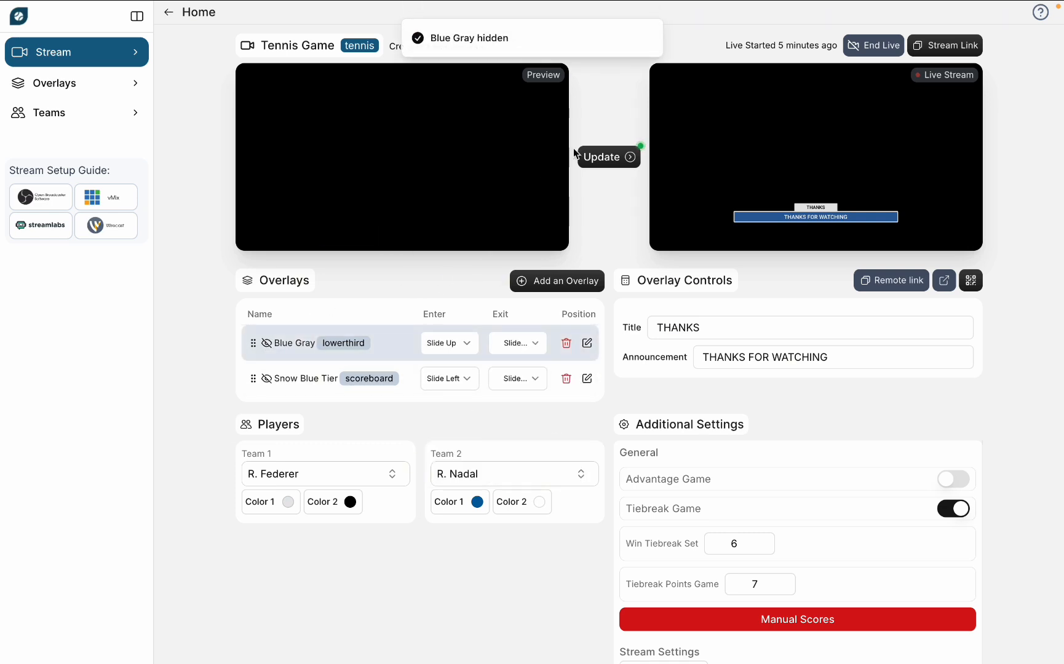
click(617, 158)
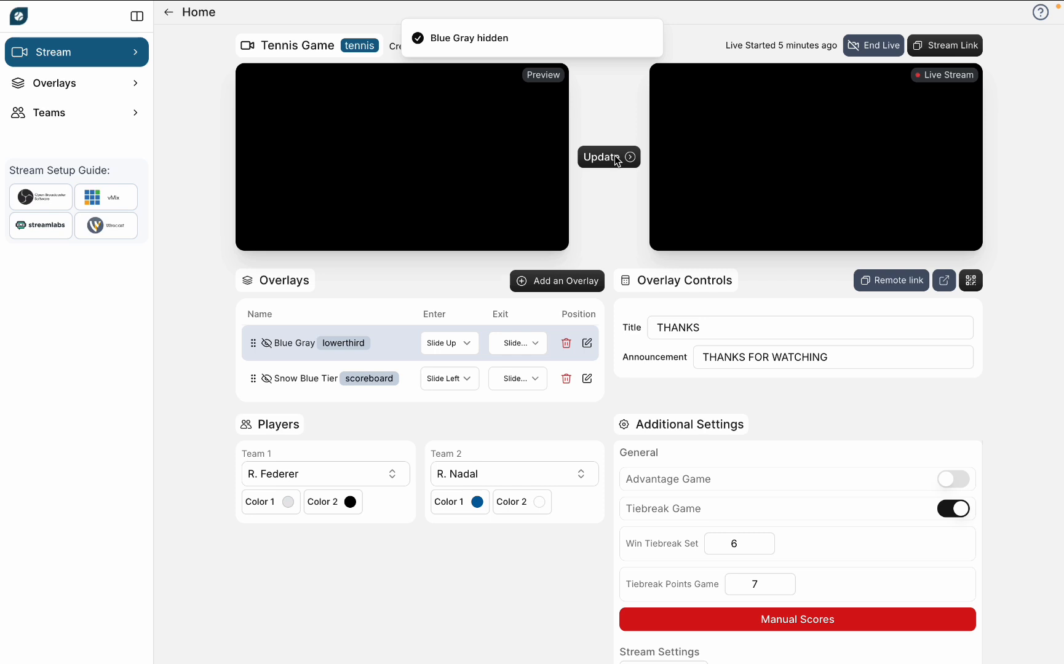
click(266, 344)
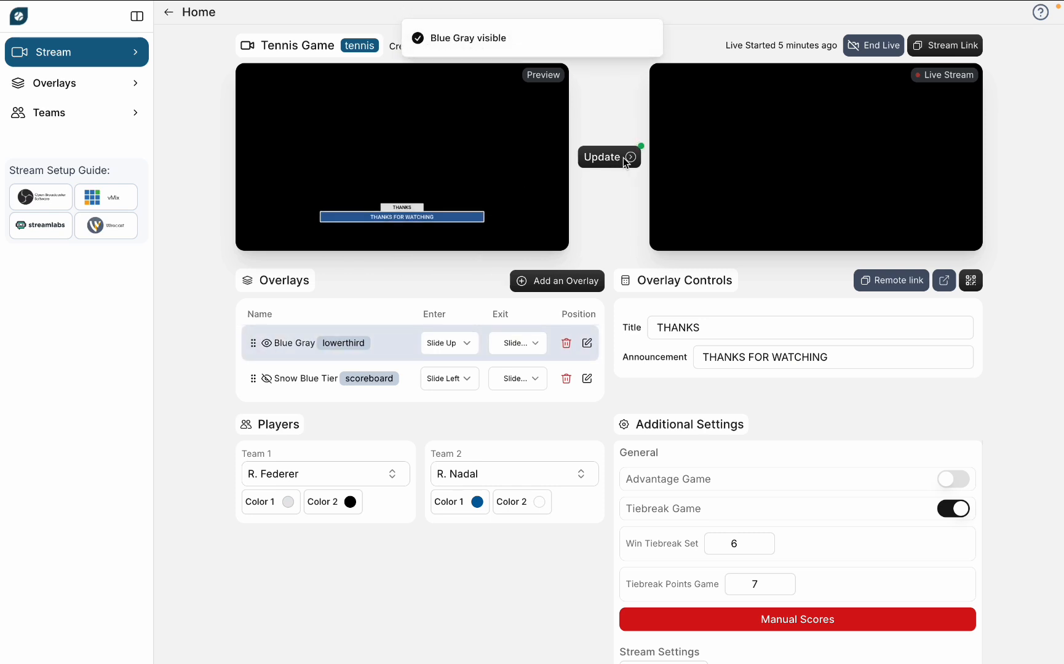
click(625, 159)
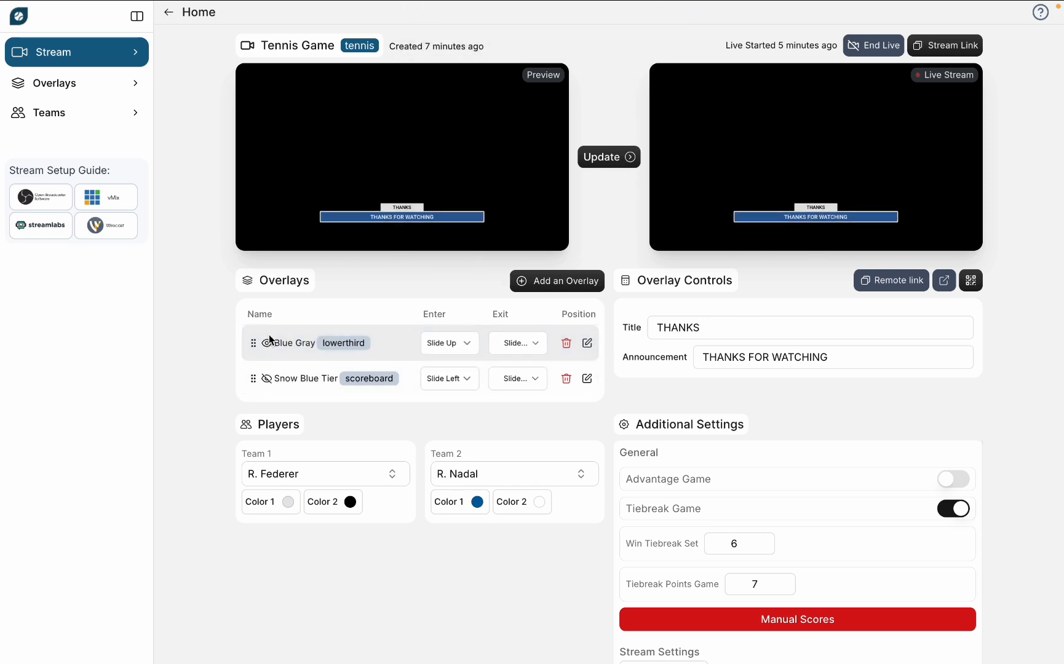
click(266, 342)
click(618, 159)
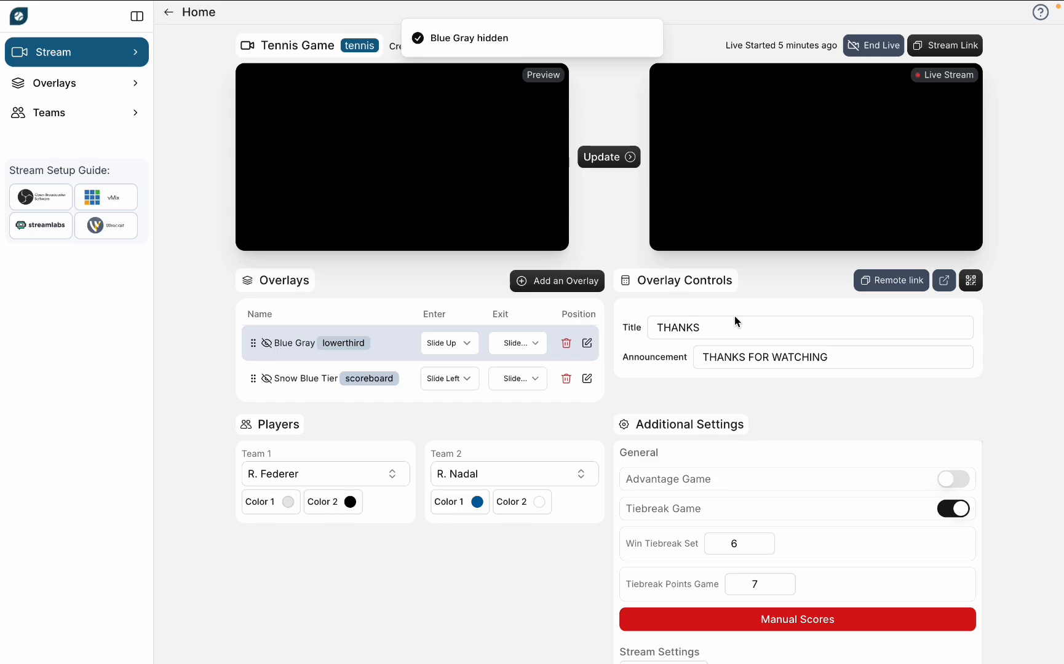
key(ctrl+Right)
key(ctrl+Left)
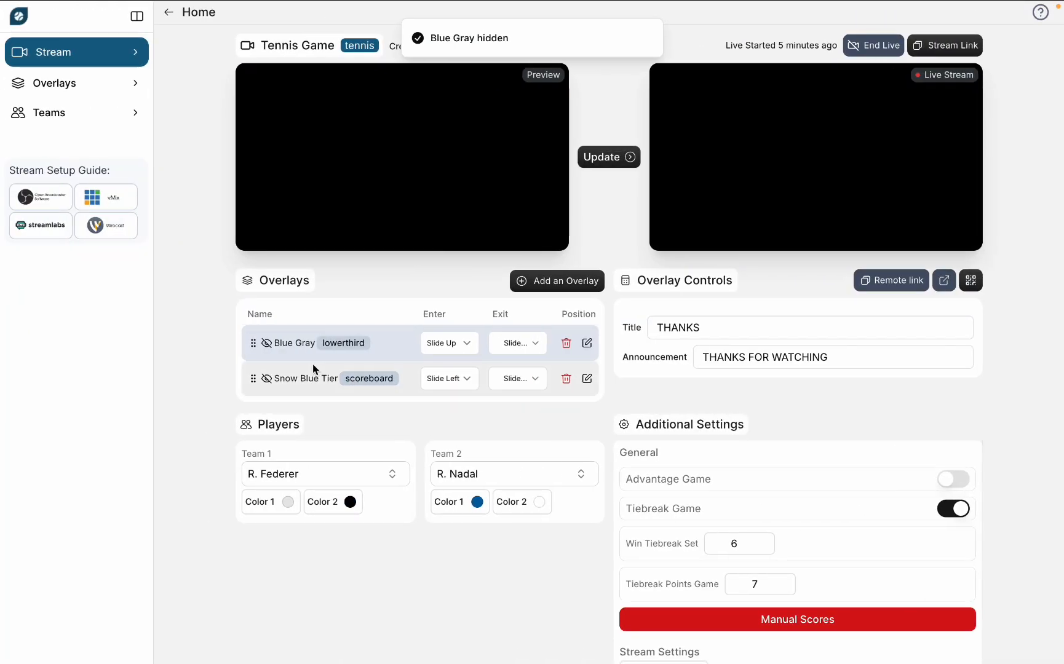
Step: Make the Snow Blue Tier scoreboard visible, update the live stream, and switch to PRISM Live Studio to check it
click(267, 378)
click(617, 163)
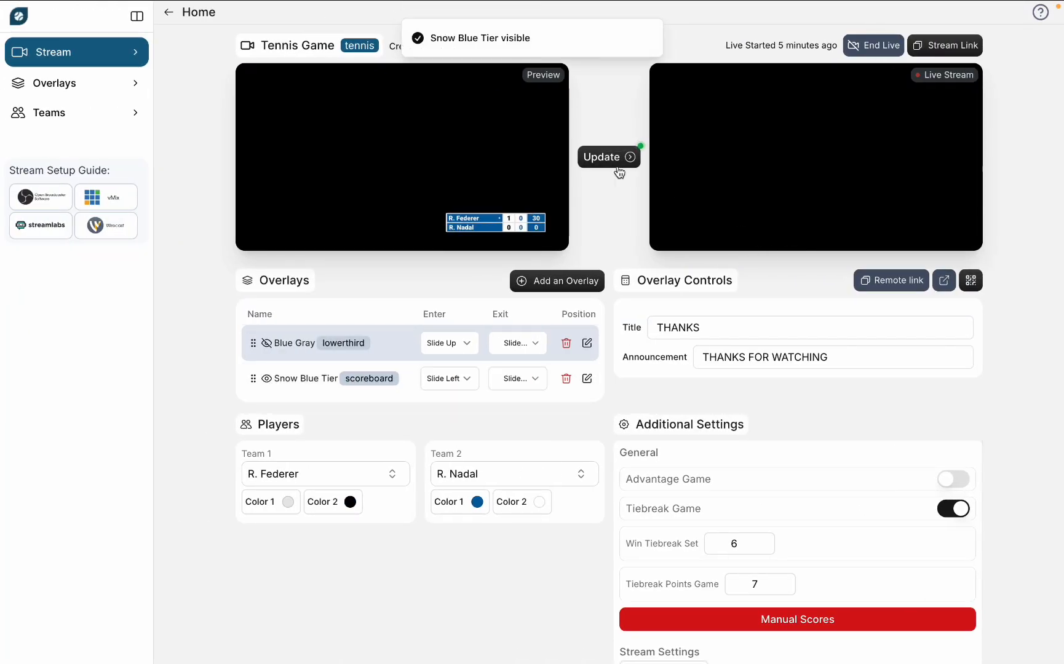
key(ctrl+Right)
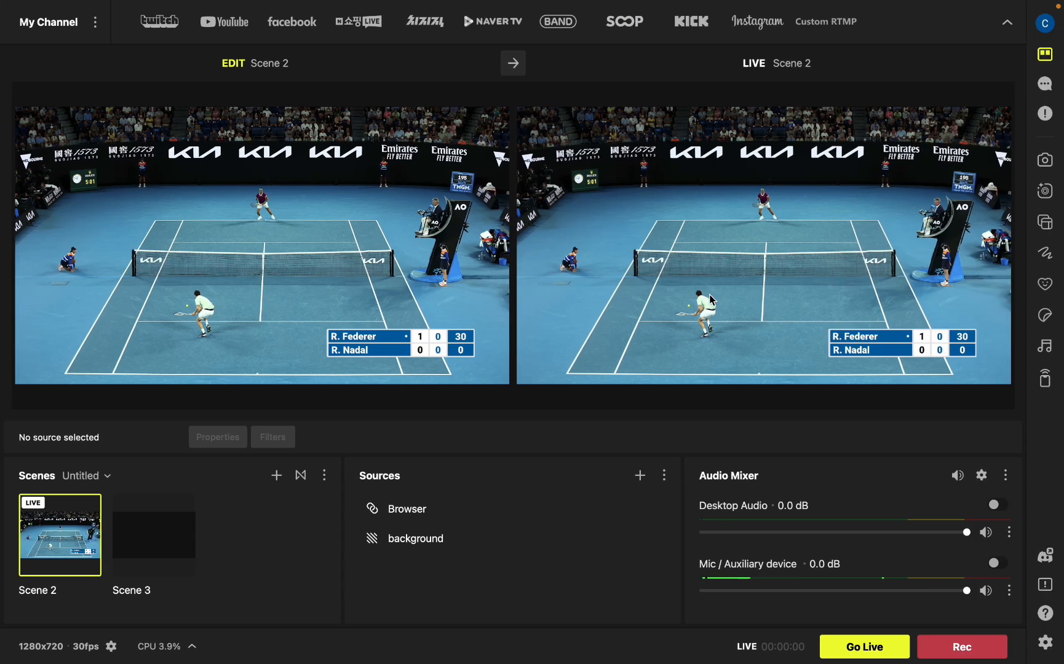